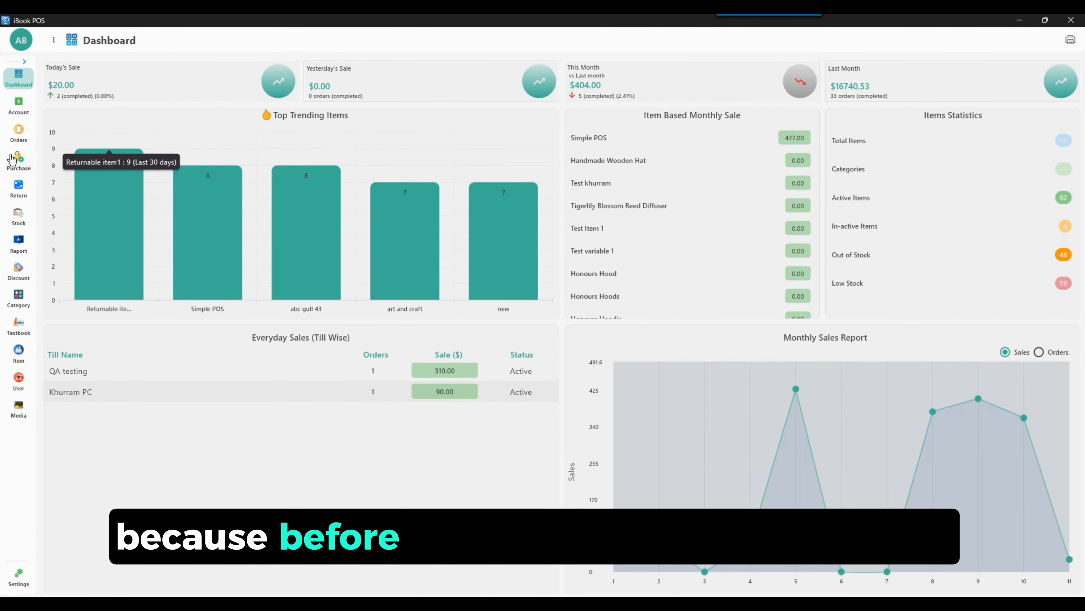
Step: Post the newest draft purchase order for Greens Meats and return to the purchase order list
left_click(19, 162)
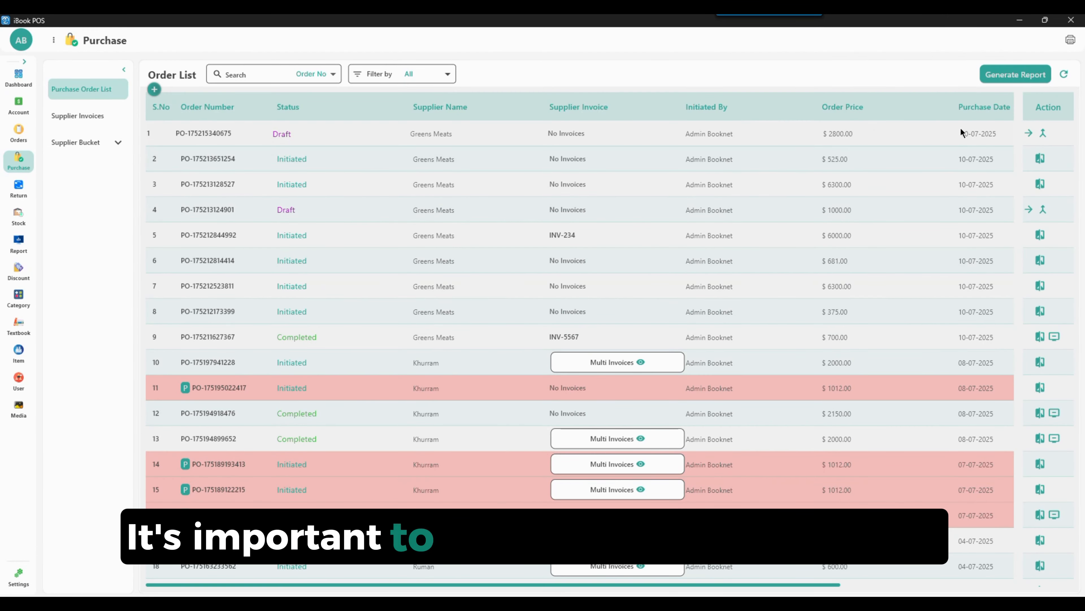
left_click(1029, 133)
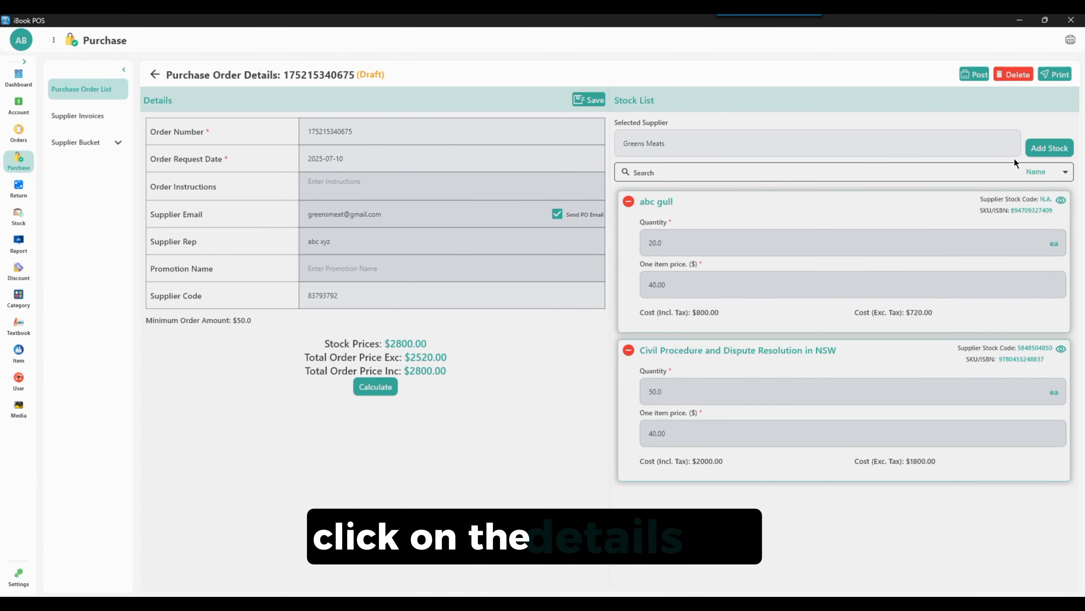
left_click(975, 75)
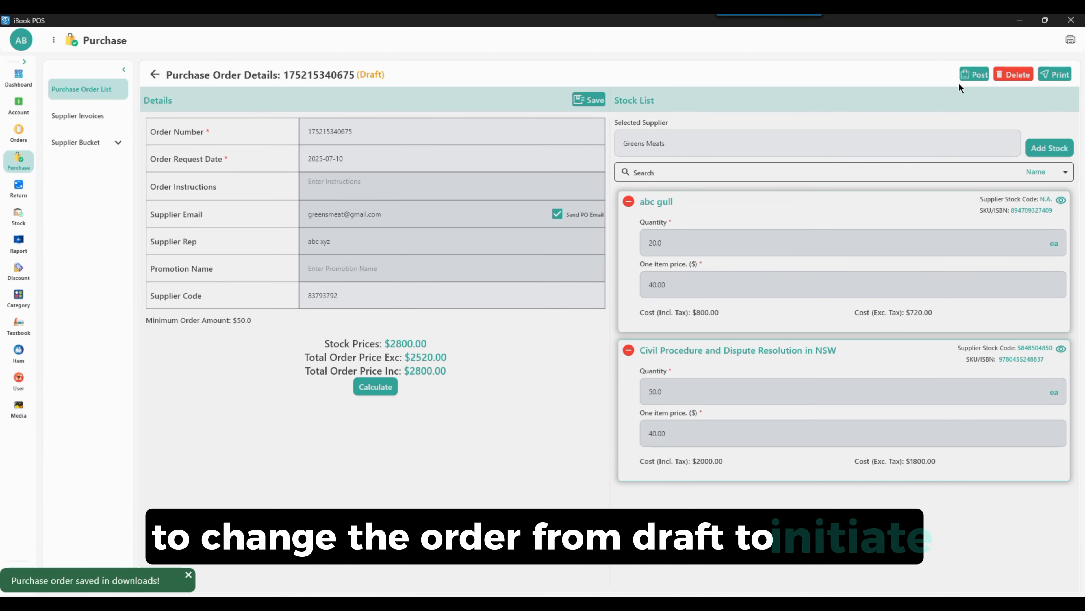
left_click(153, 75)
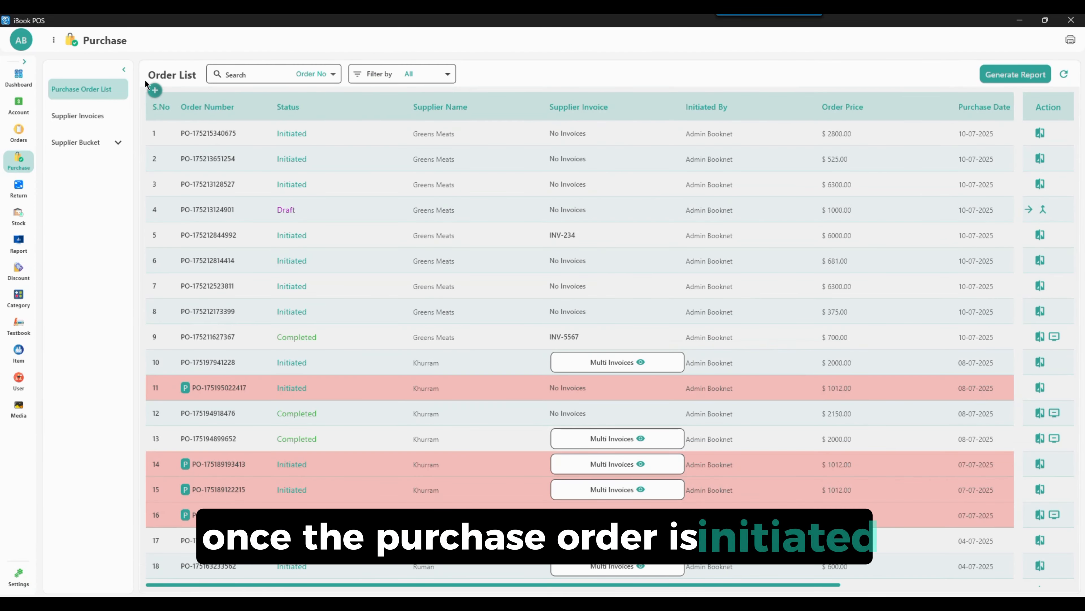
Step: Start receiving stock without an invoice for supplier Greens Meats and choose its newest purchase order
left_click(67, 121)
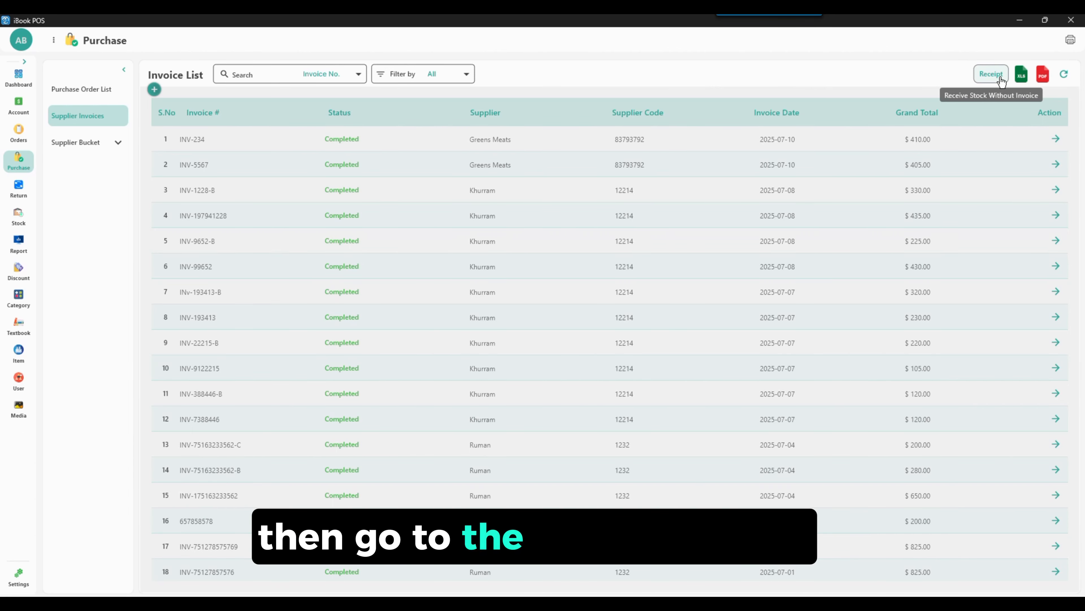
left_click(992, 75)
left_click(985, 75)
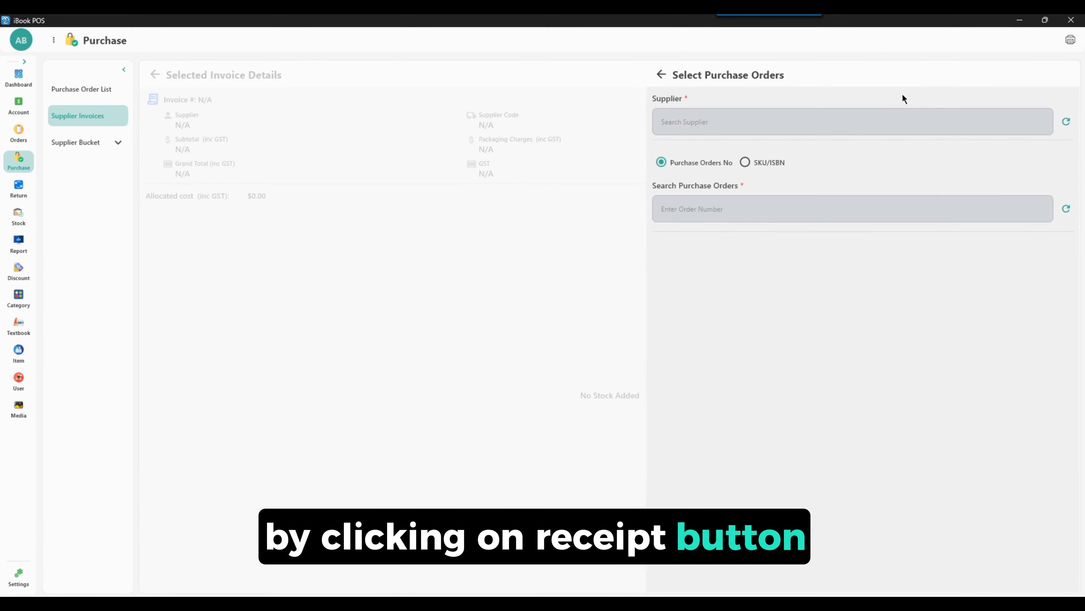
left_click(837, 123)
left_click(707, 193)
left_click(735, 210)
left_click(712, 237)
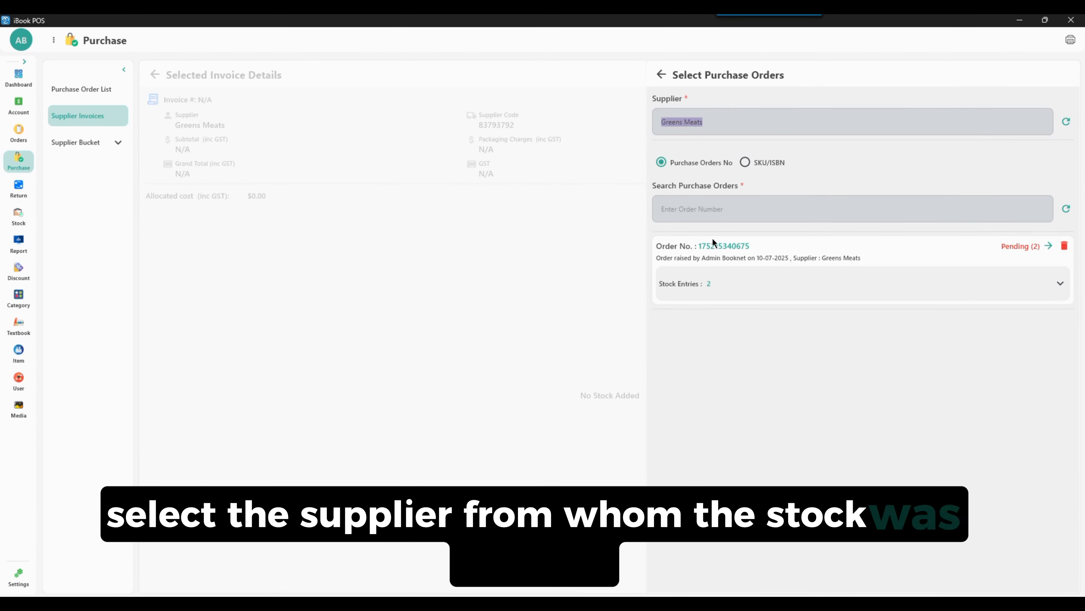
Step: Open the selected order's stock entry for Civil Procedure and Dispute Resolution in NSW and set its Received OK quantity to 40
left_click(1061, 284)
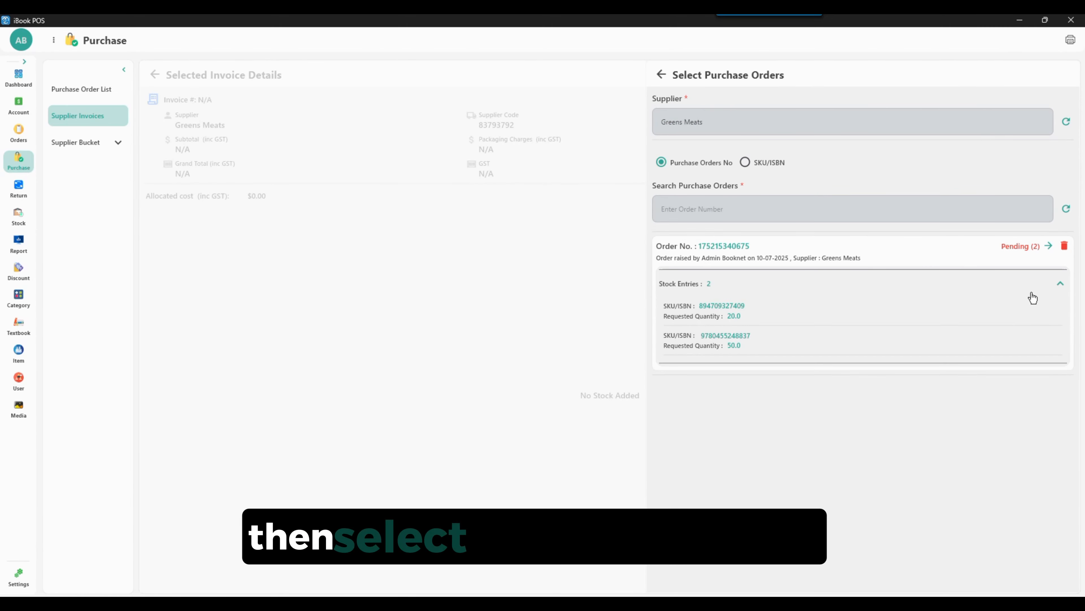
left_click(1049, 246)
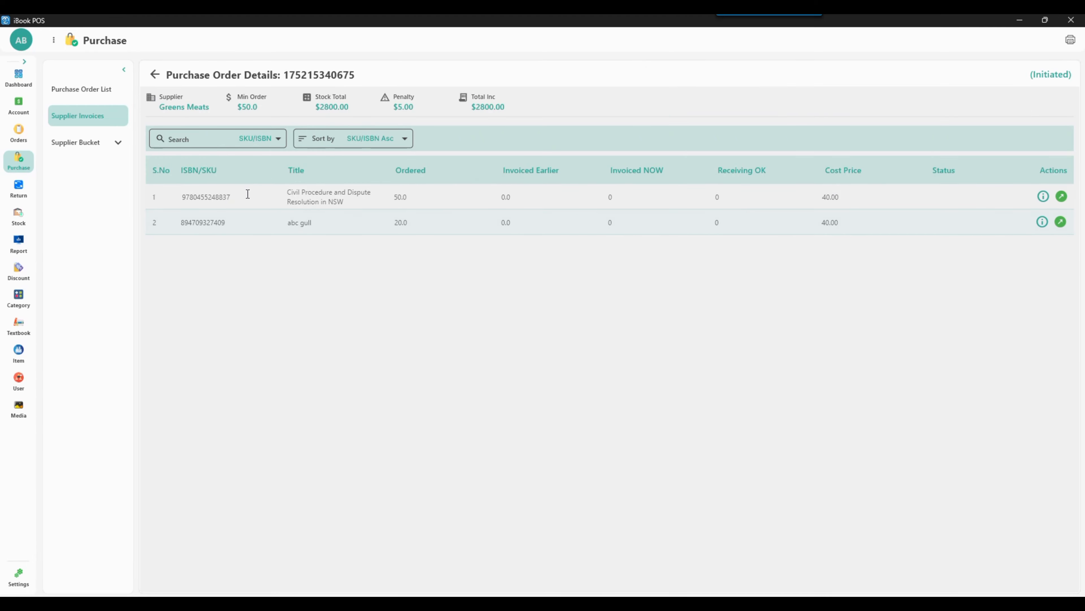
left_click(1066, 198)
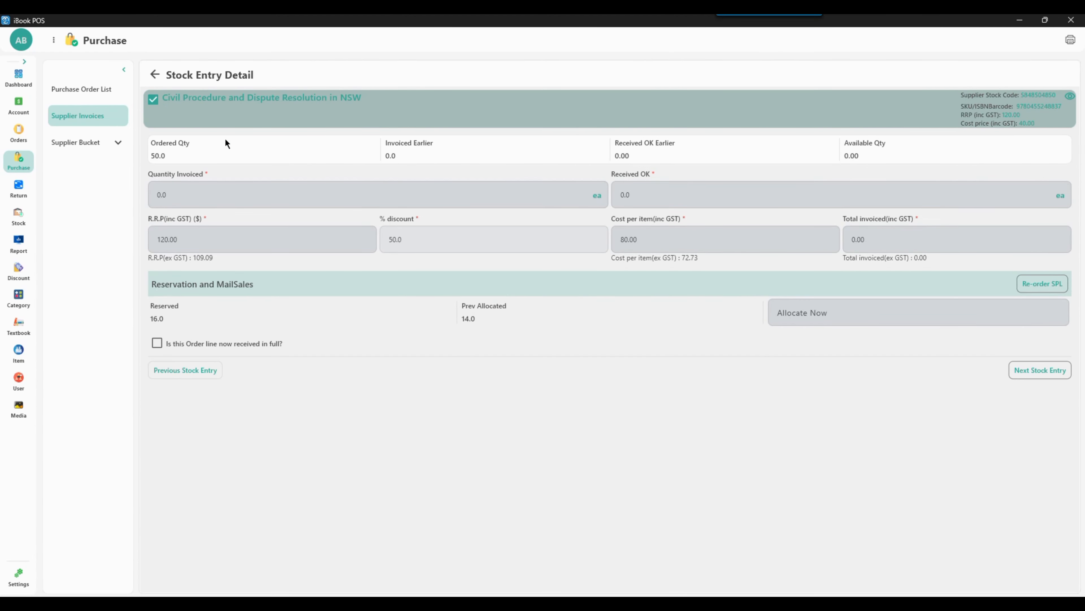
left_click(679, 196)
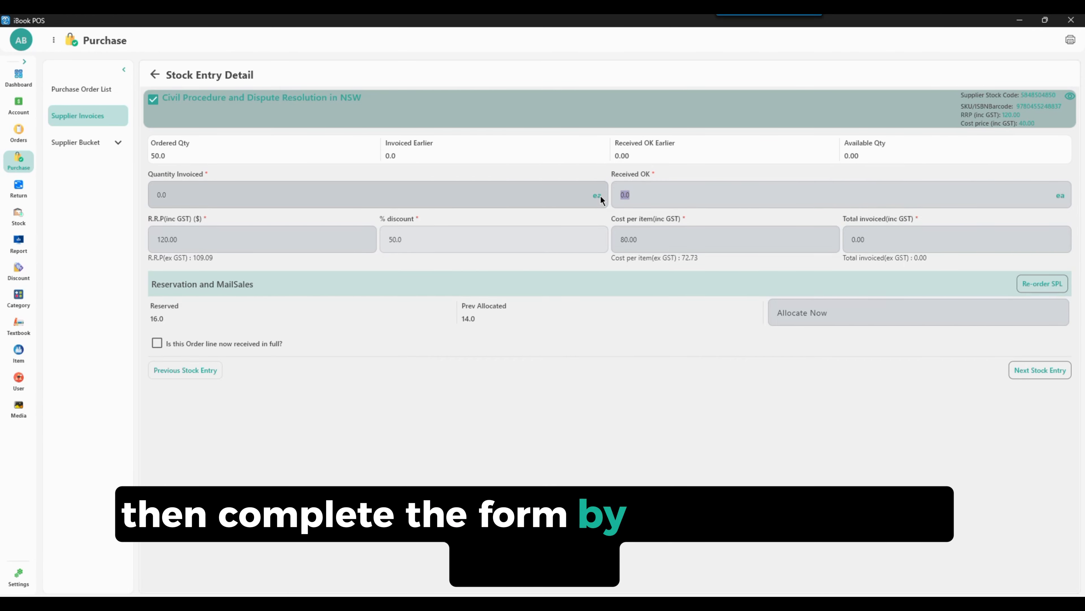
type("40")
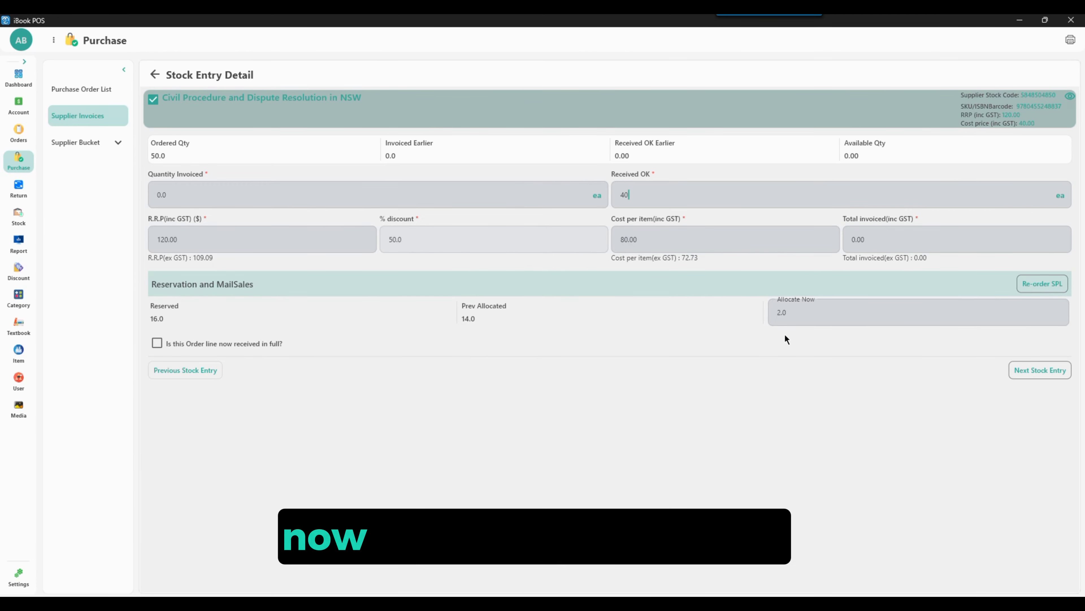
Step: Set the Received OK quantity of the order's abc gull stock entry to 20
left_click(1040, 370)
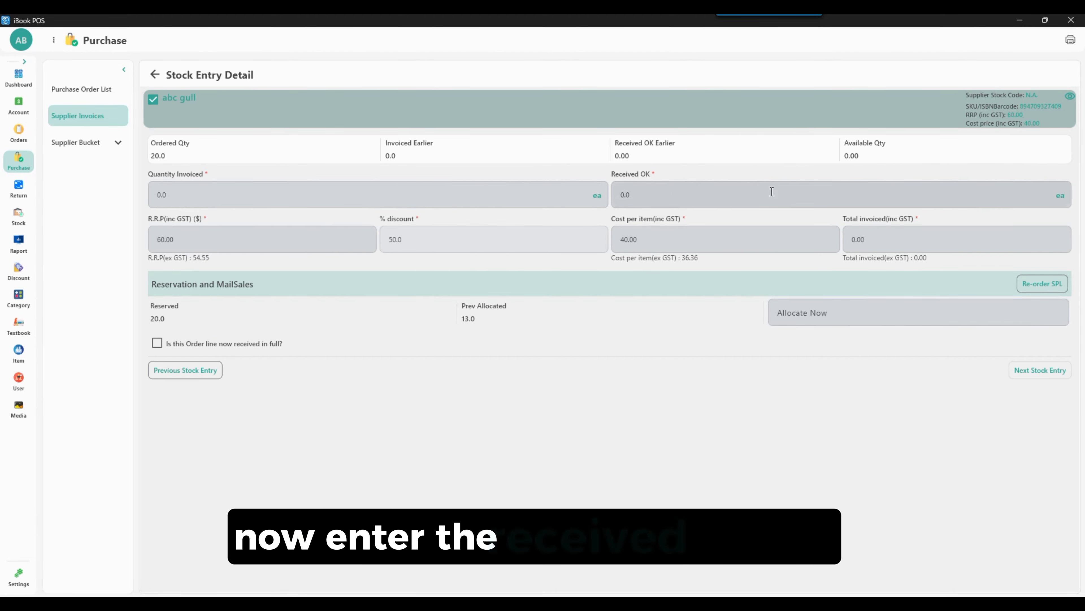
left_click(648, 193)
key("BackSpace")
key("BackSpace")
key("BackSpace")
type("1")
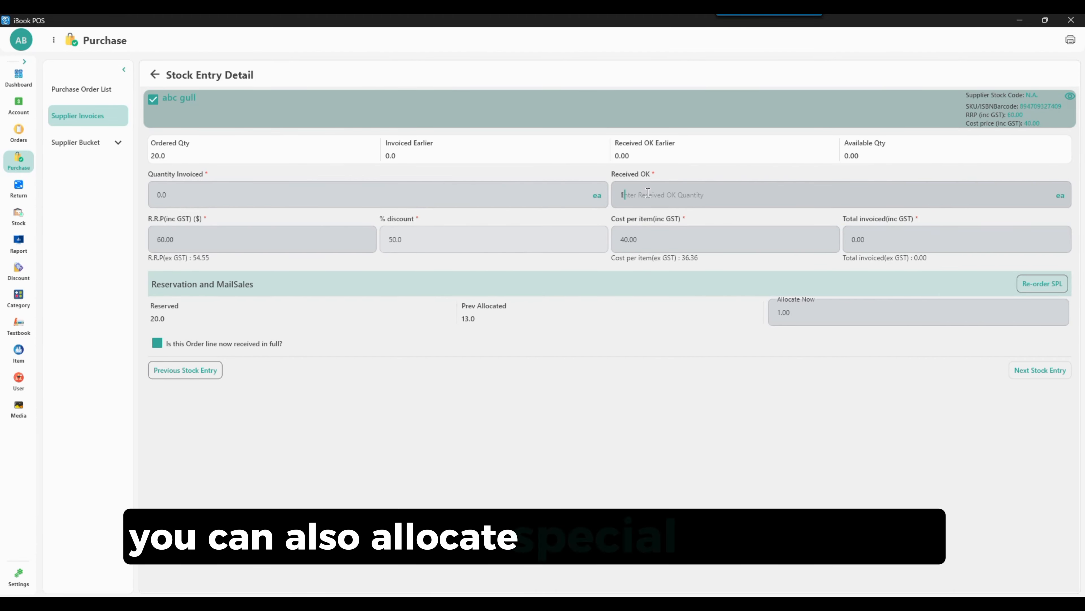
type("20")
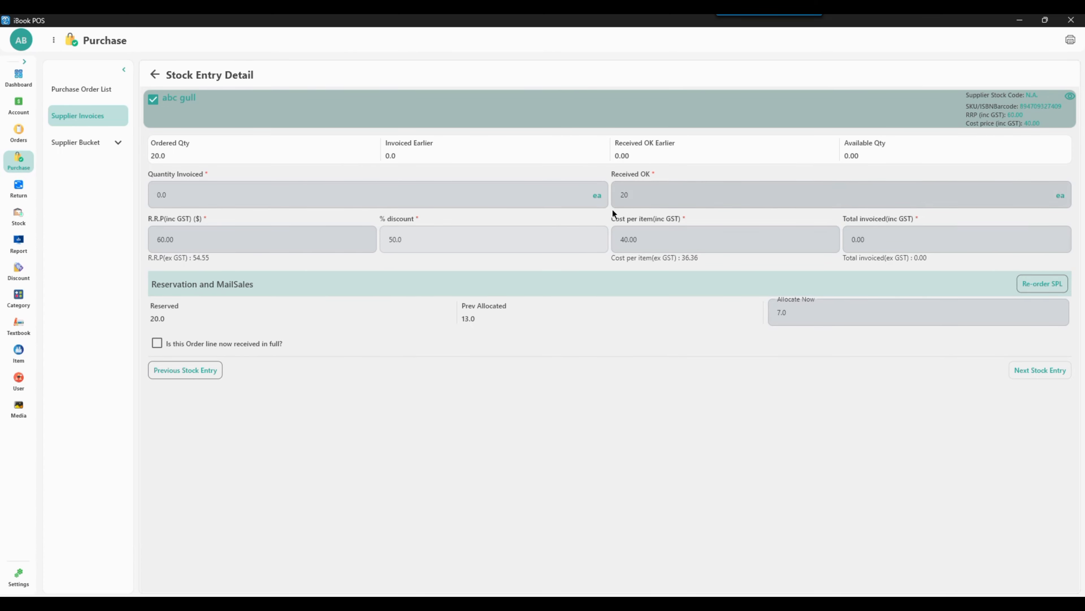
Step: Return to the receipt details and submit the stock without an invoice, with allocation slip and barcode printing enabled
left_click(155, 75)
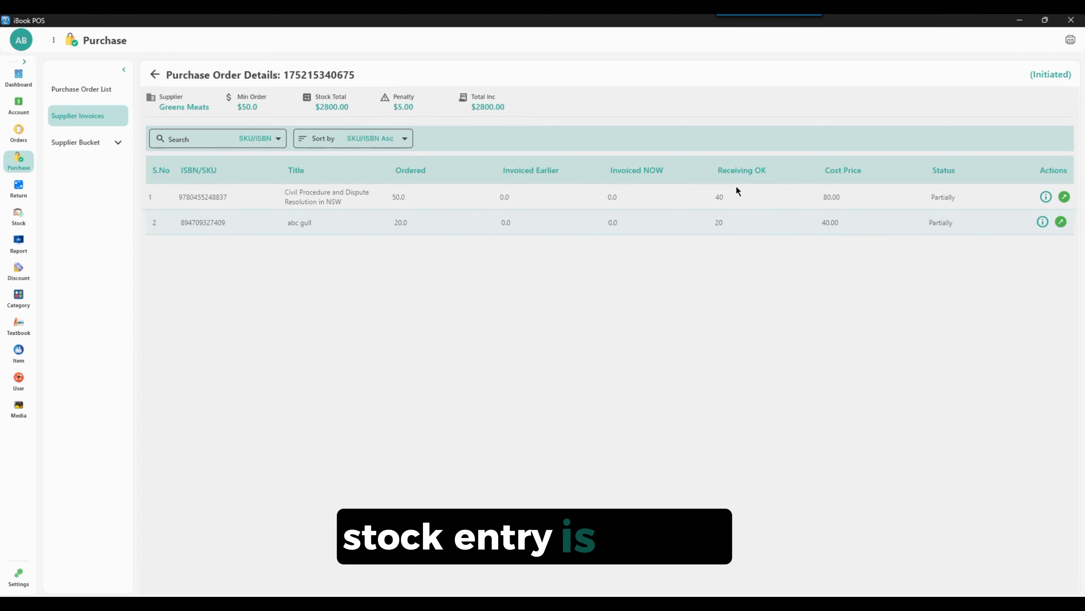
left_click(155, 81)
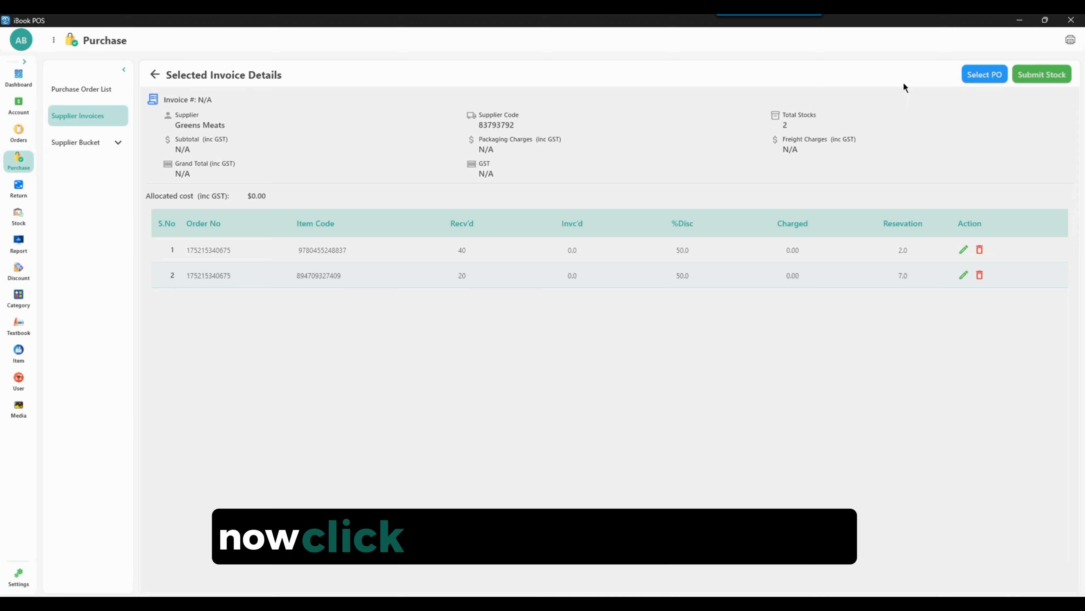
left_click(1043, 77)
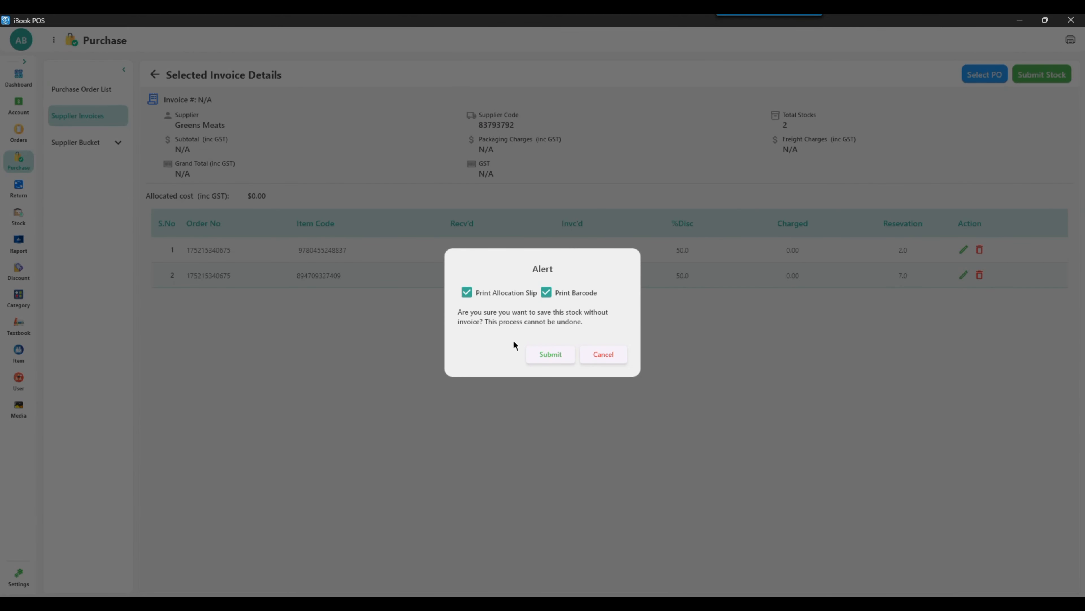
left_click(558, 355)
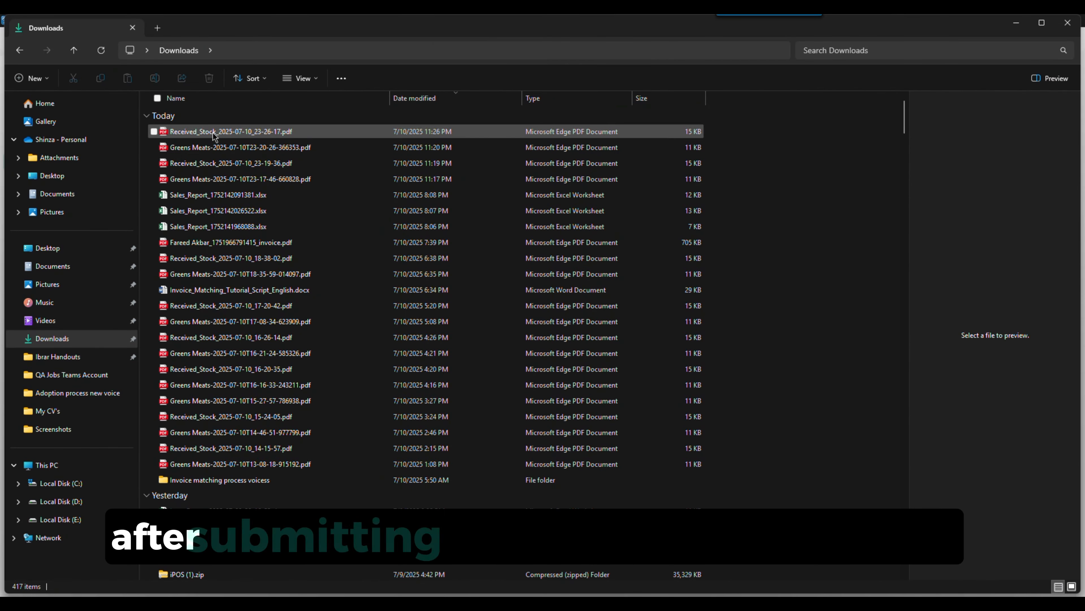
Step: View the Greens Meats-2025-07-10T23-17-46-660828.pdf purchase order from the Downloads folder
double_click(586, 179)
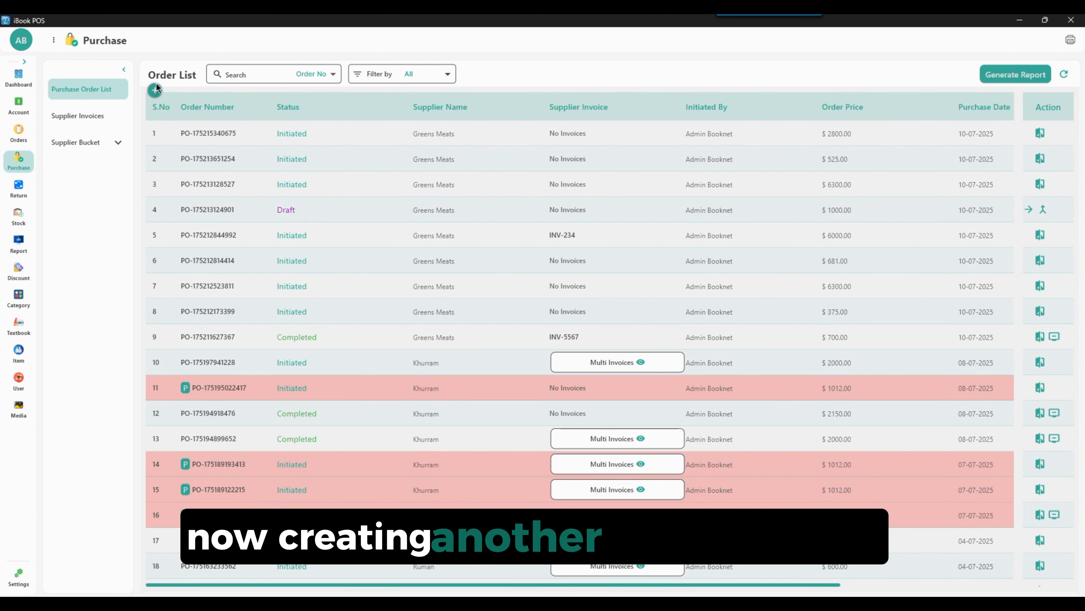
left_click(1061, 73)
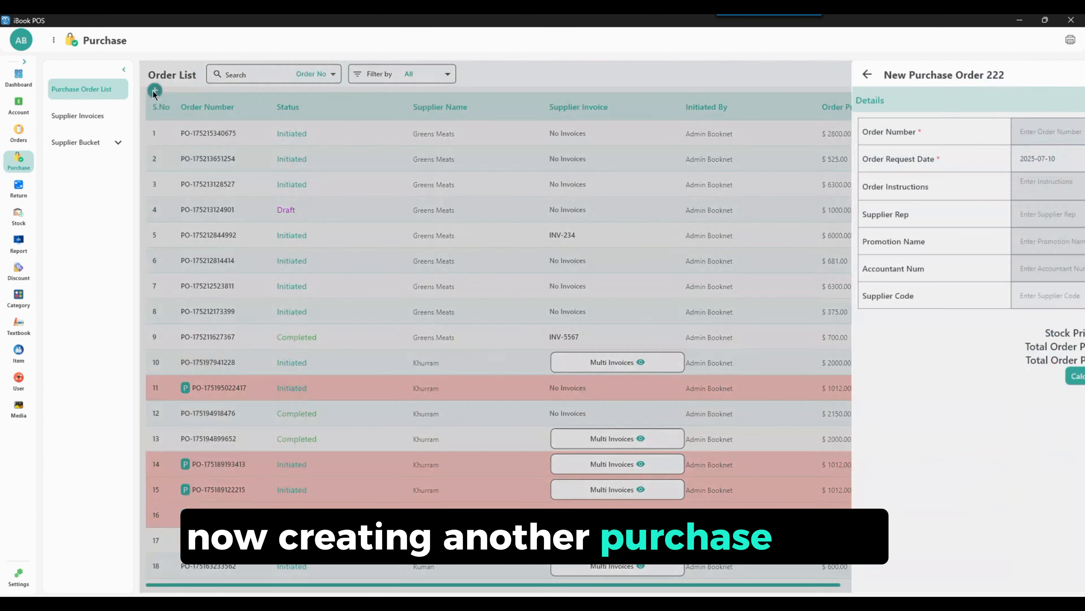
Step: Create and post a purchase order for Greens Meats with 20 Stud earrings at $40.00 and 10 book stock take simple at $20.00
left_click(842, 131)
left_click(662, 209)
left_click(1050, 131)
left_click(640, 232)
left_click(1050, 131)
scroll(611, 341, "down", 4)
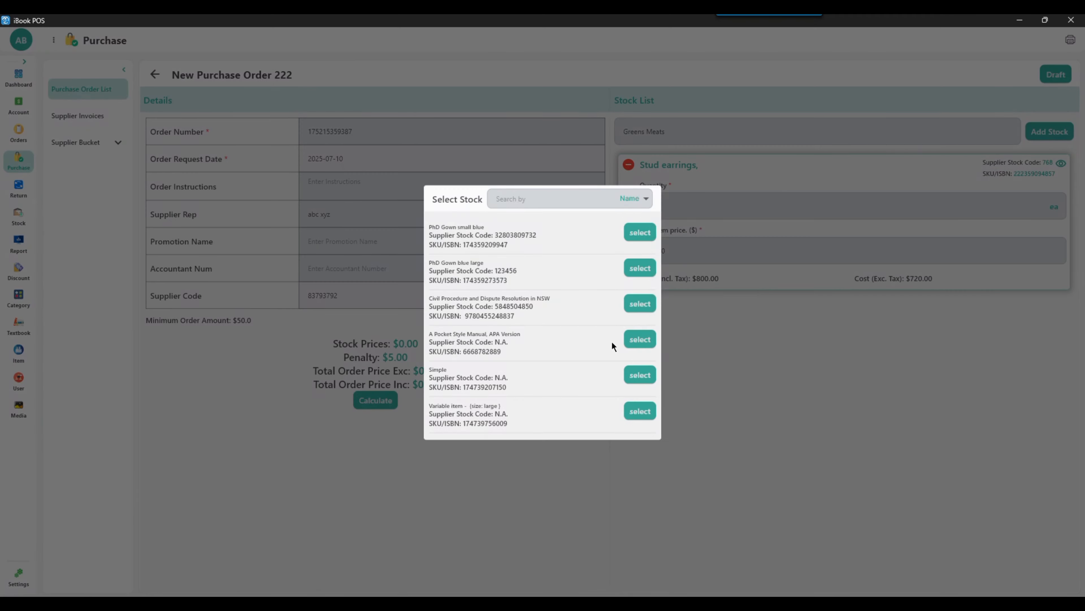
left_click(640, 385)
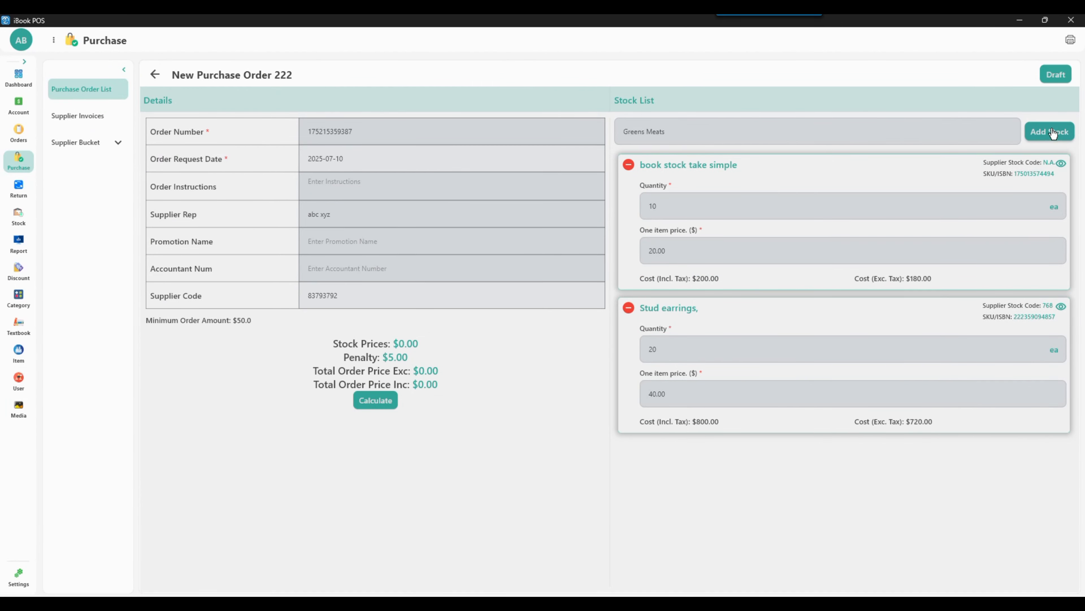
left_click(1055, 74)
left_click(975, 76)
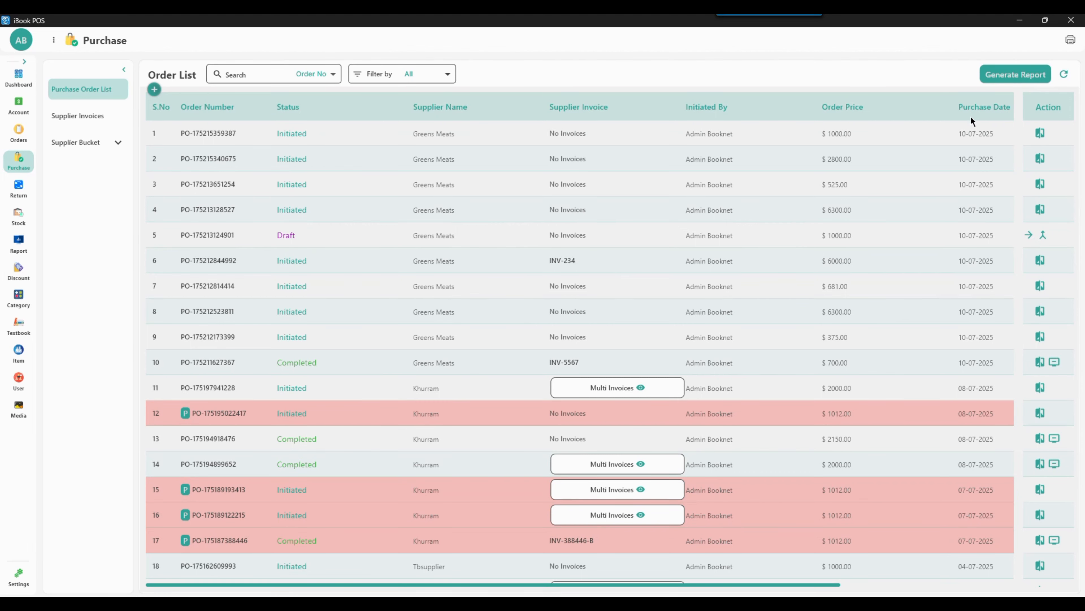
Step: Start a new supplier invoice for Greens Meats with the invoice number INV-487
left_click(81, 119)
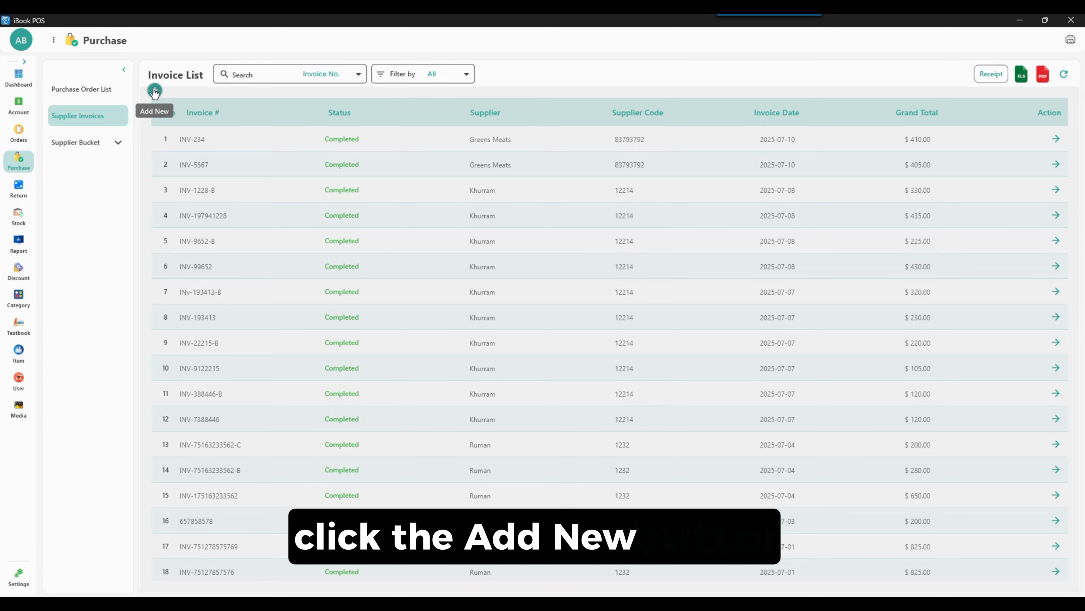
left_click(155, 90)
left_click(705, 120)
left_click(712, 195)
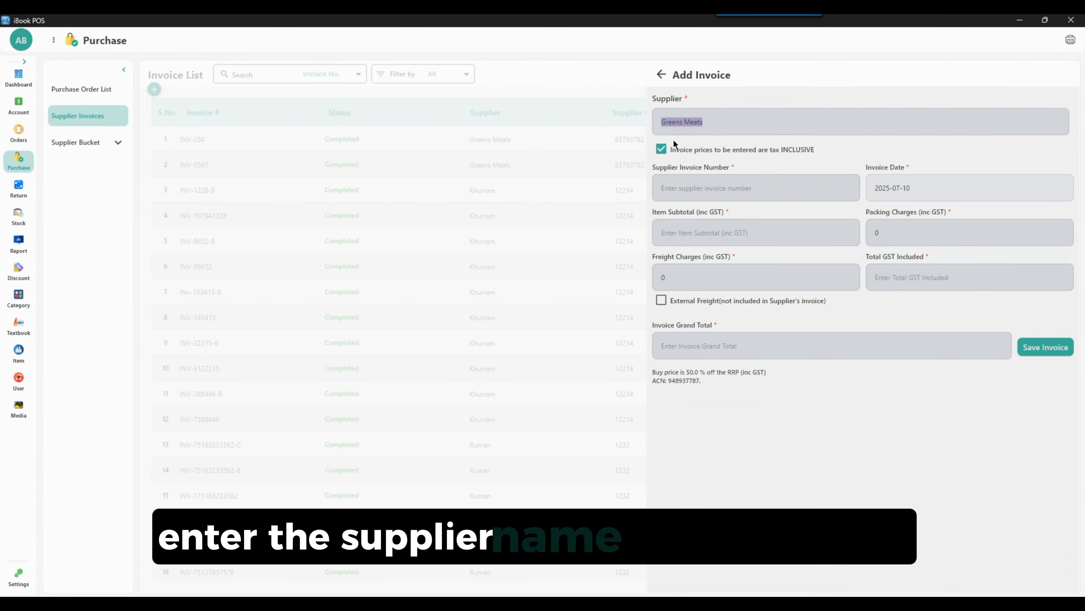
left_click(697, 192)
type("INV")
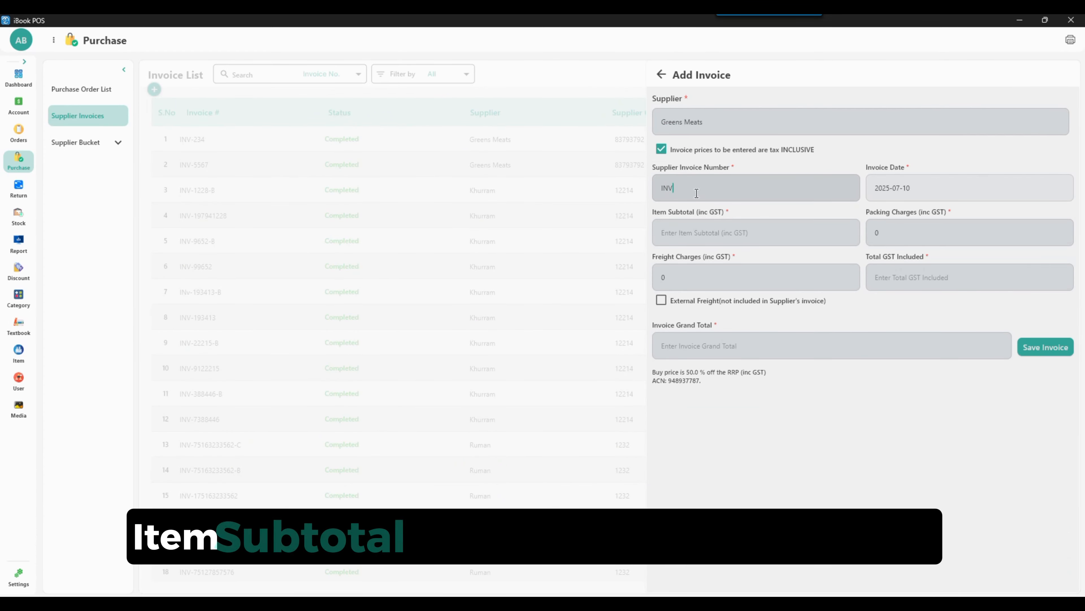
type("-487")
Step: Set the invoice's item subtotal to 500, packing charges to 5 and freight charges to 5
left_click(741, 225)
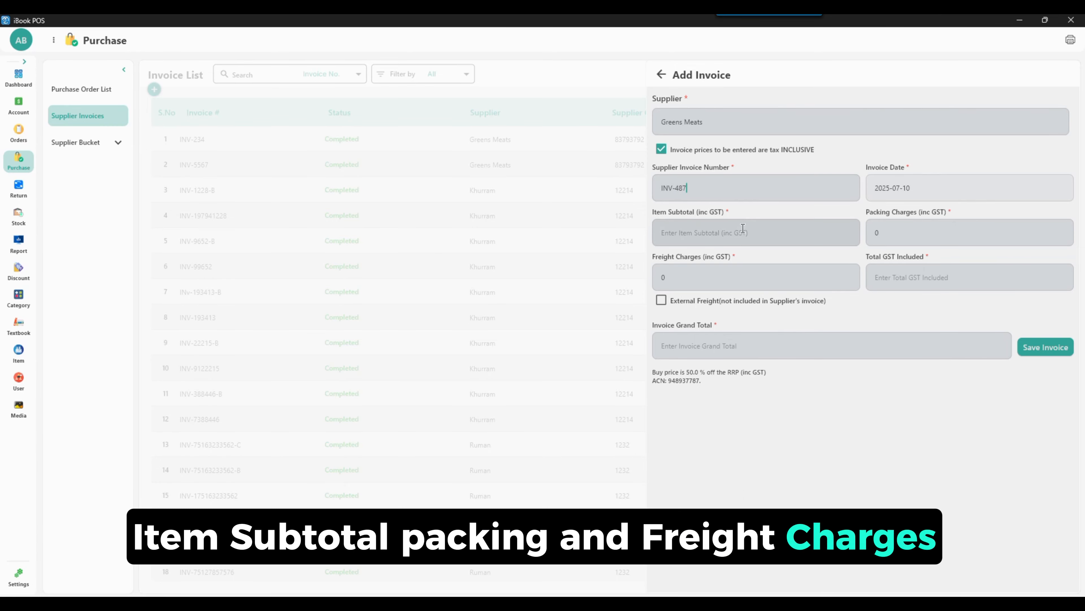
type("50")
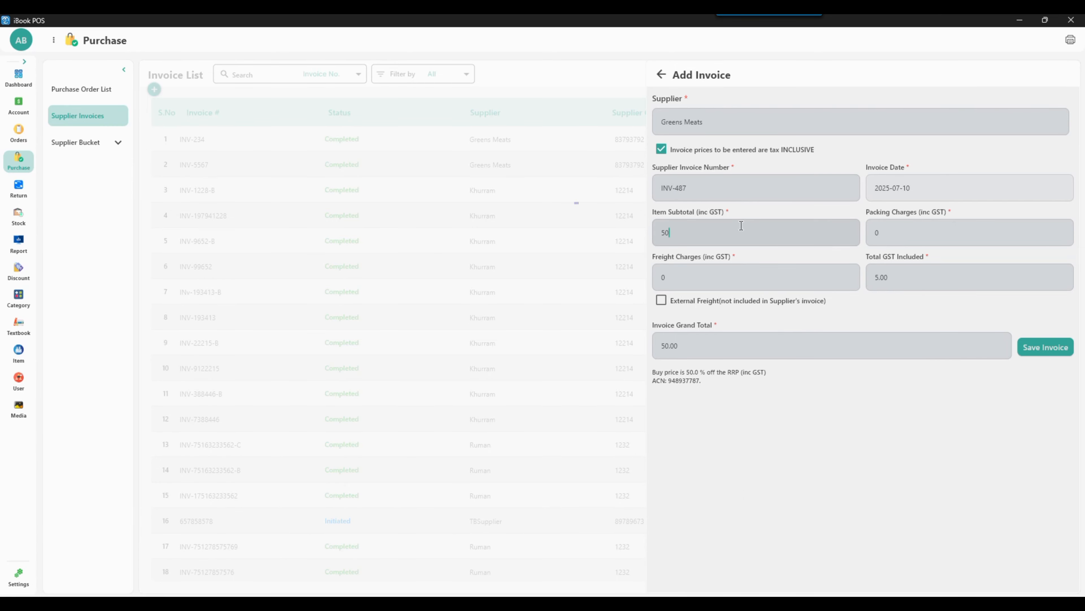
type("0")
left_click_drag(884, 233, 850, 233)
type("5")
left_click_drag(680, 270, 654, 276)
type("5")
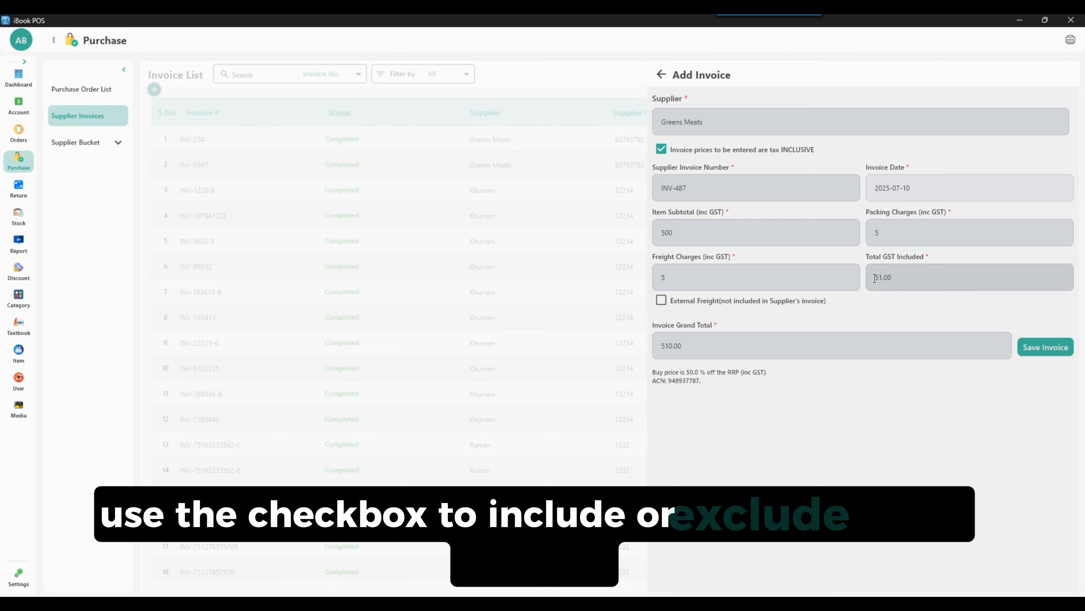
Step: Toggle the invoice's external freight option on and back off, and save the invoice
left_click(661, 301)
left_click(661, 300)
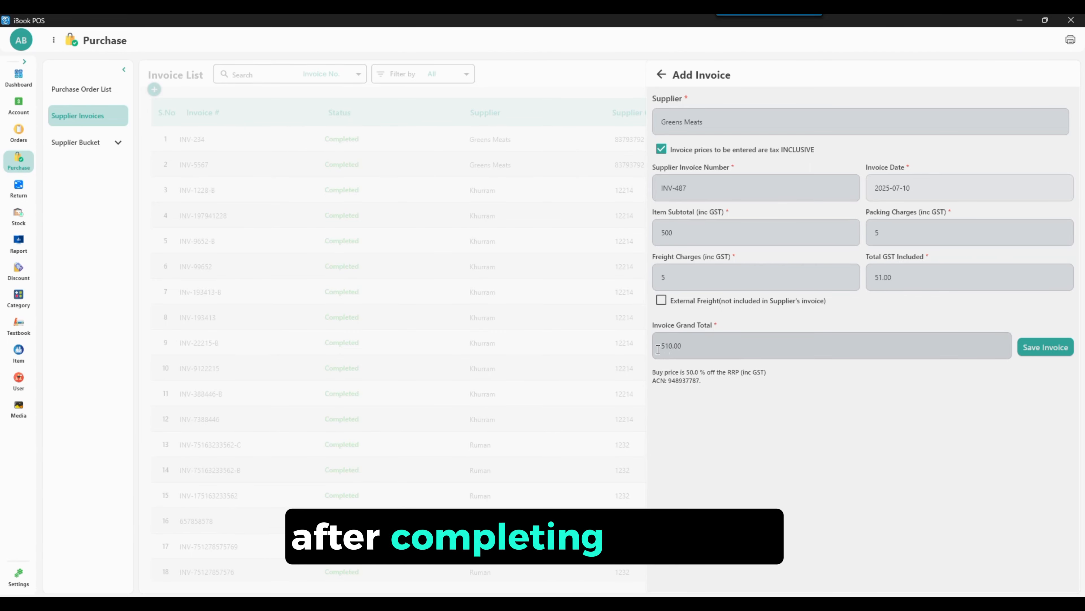
left_click(1052, 347)
left_click(577, 335)
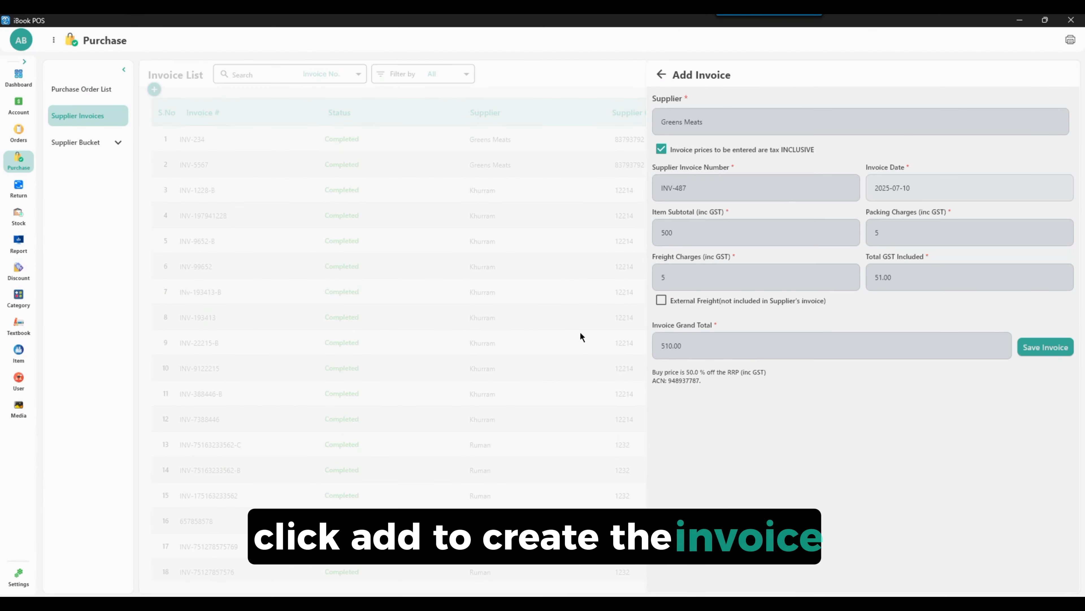
Step: Open invoice INV-487, add the newest Greens Meats purchase order to it and open that order's details
left_click(1059, 144)
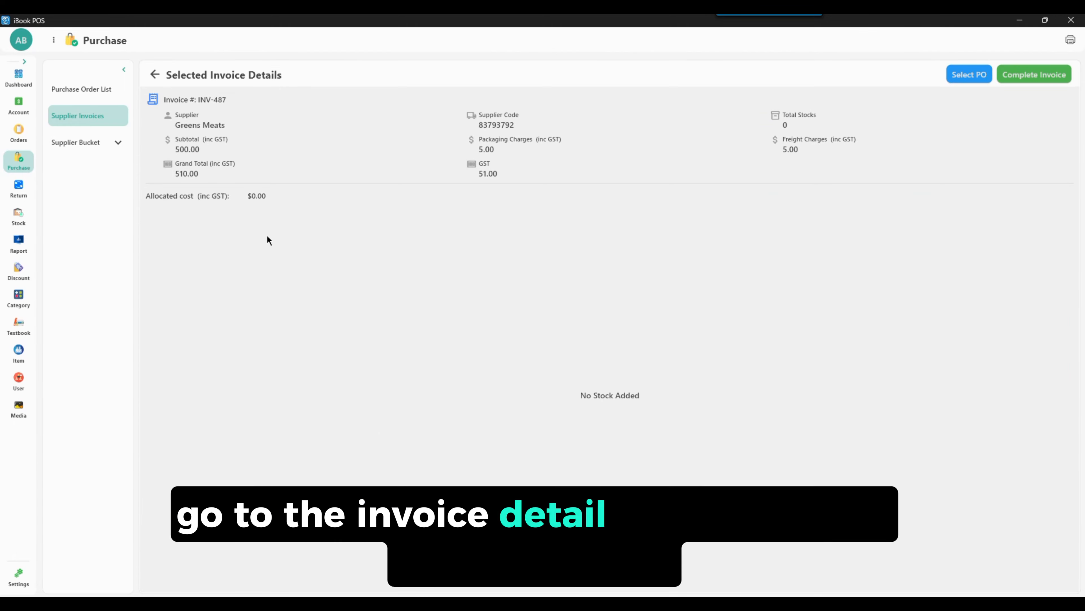
left_click(978, 76)
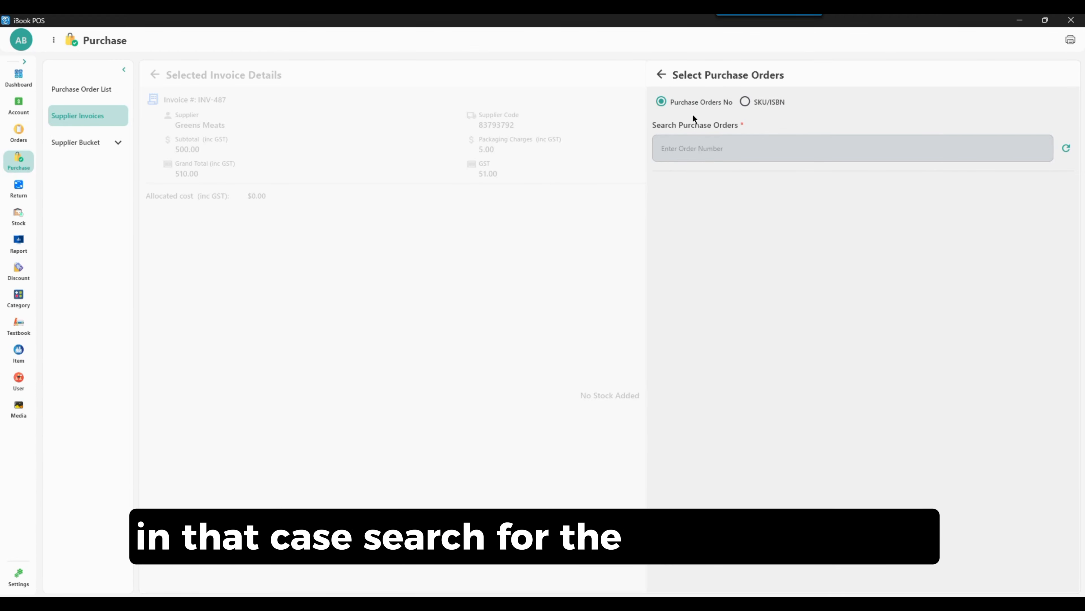
left_click(740, 148)
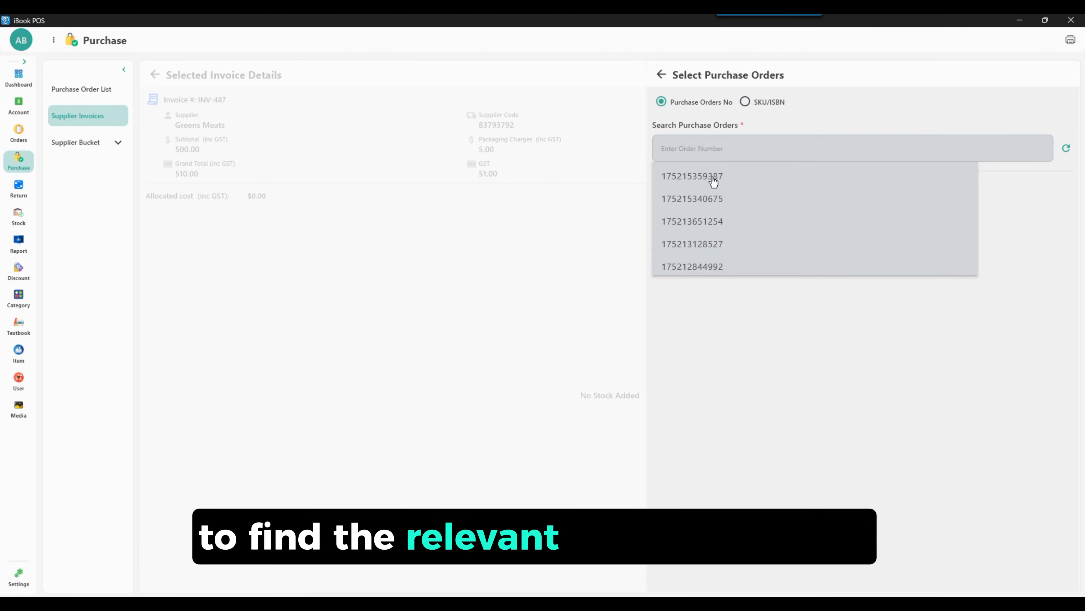
left_click(713, 179)
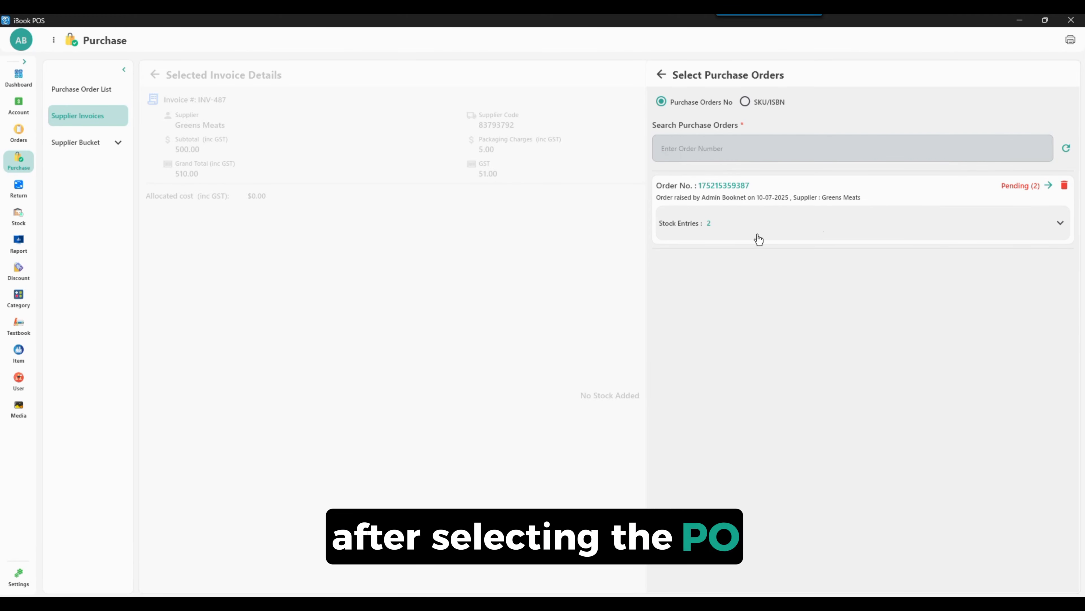
left_click(1050, 186)
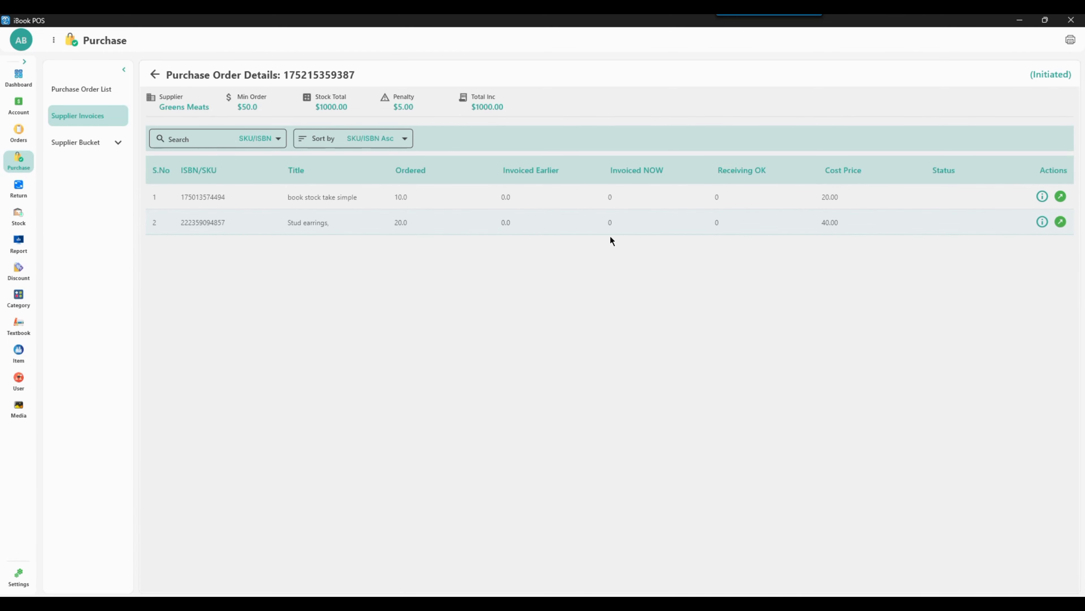
Step: Include the book stock take simple line with quantity invoiced 7, received OK 7 and an RRP of 150
left_click(1063, 199)
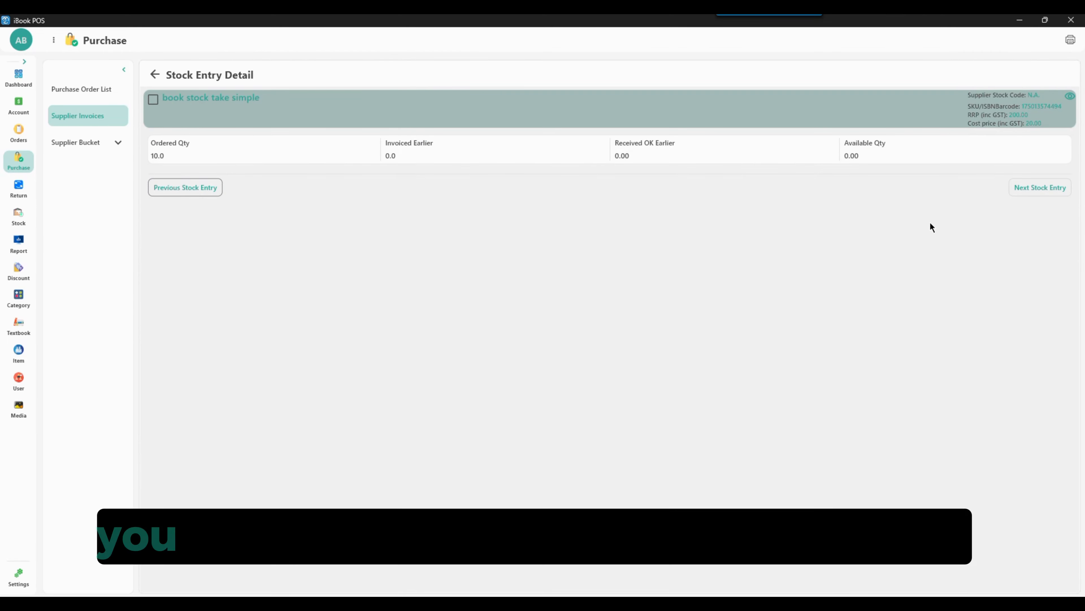
left_click(155, 105)
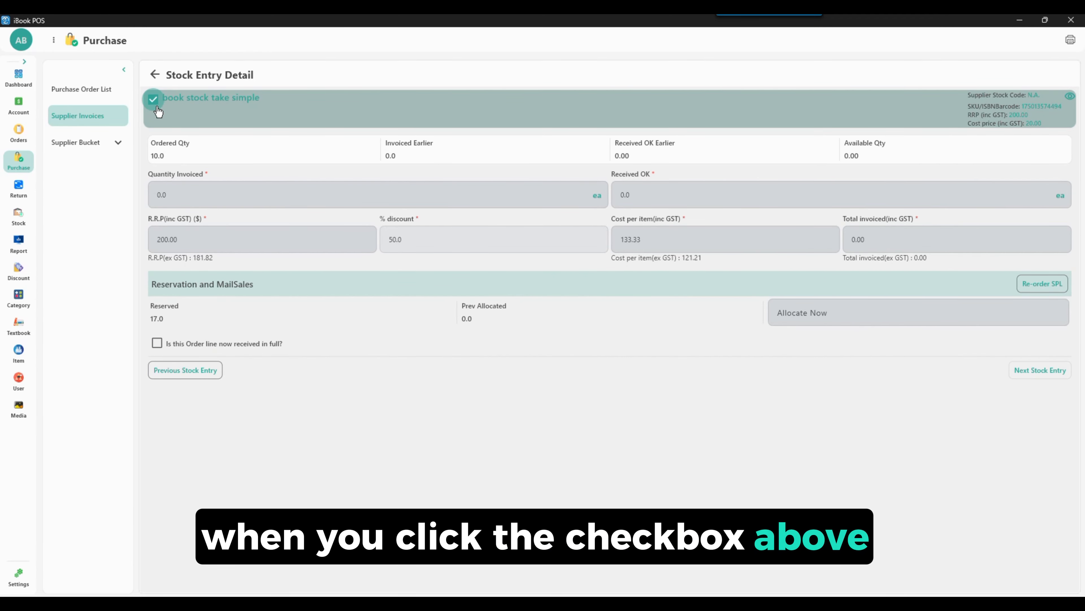
left_click(154, 195)
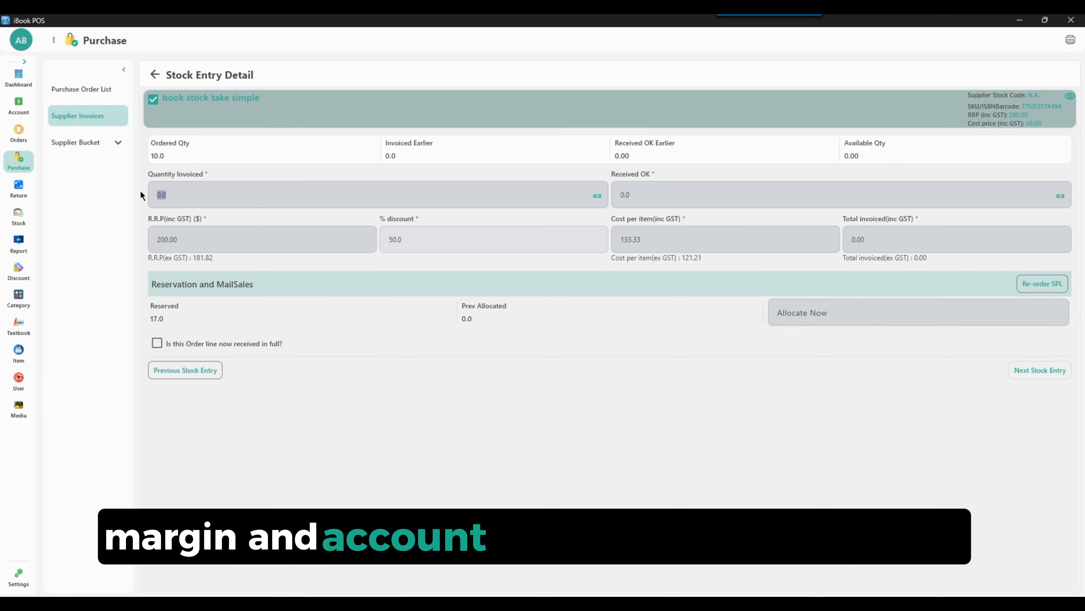
type("7")
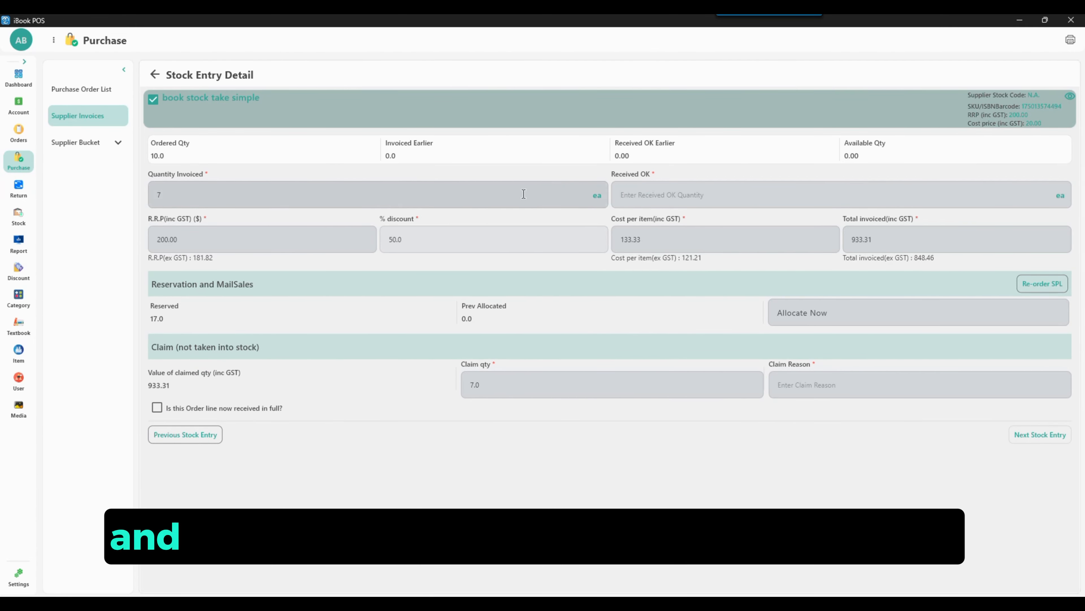
left_click(688, 194)
type("7")
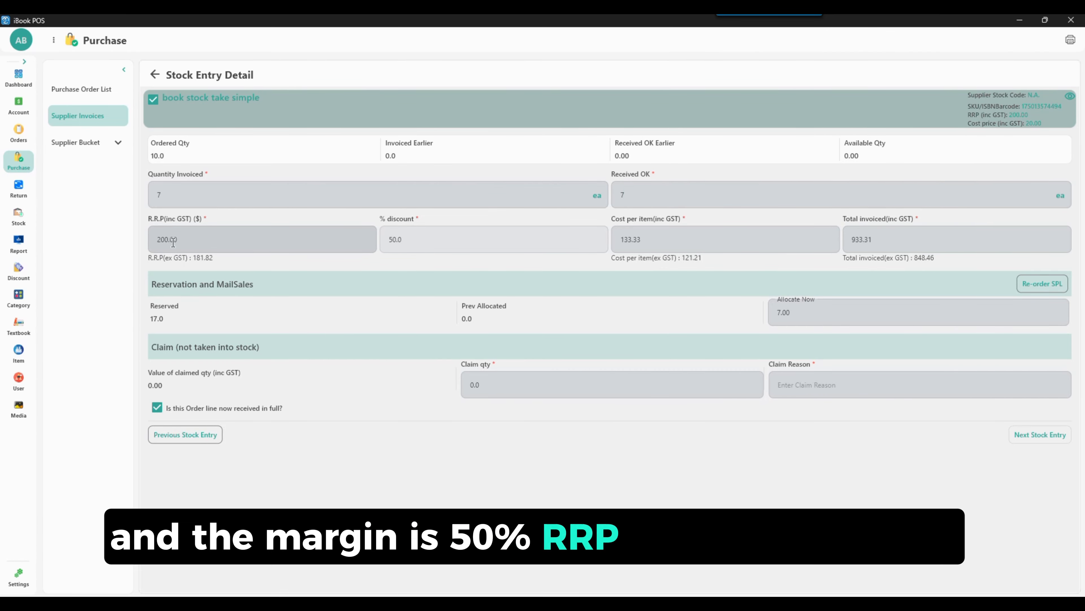
mouse_move(381, 231)
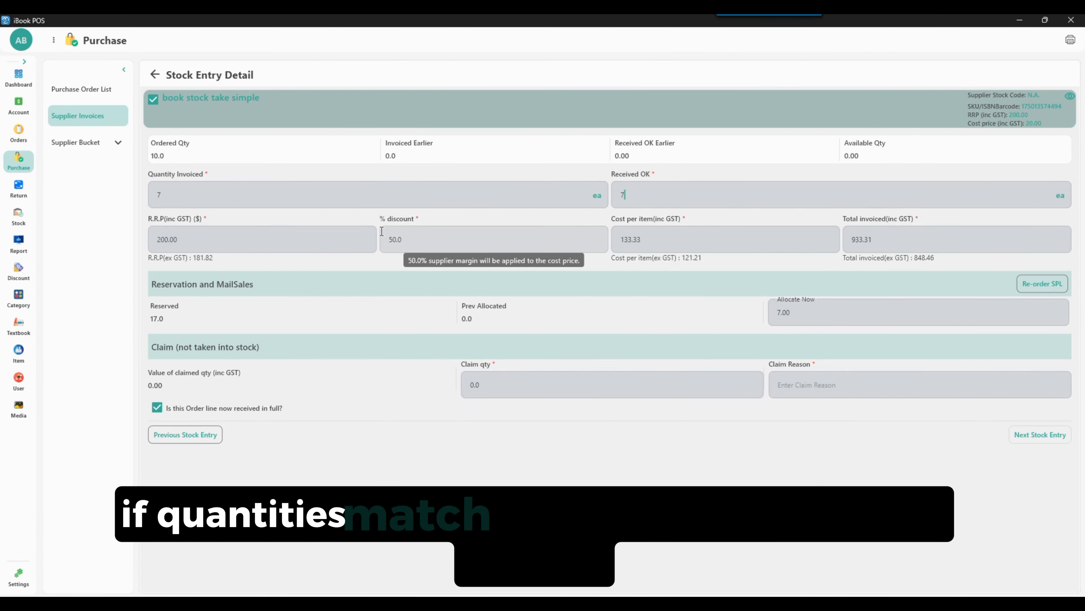
key("Tab")
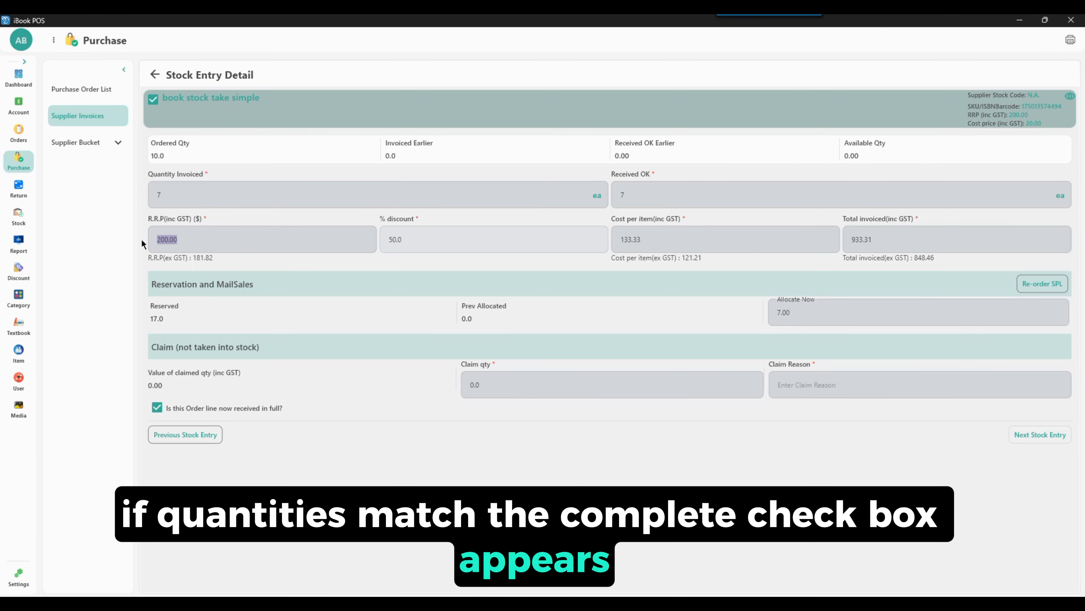
type("150")
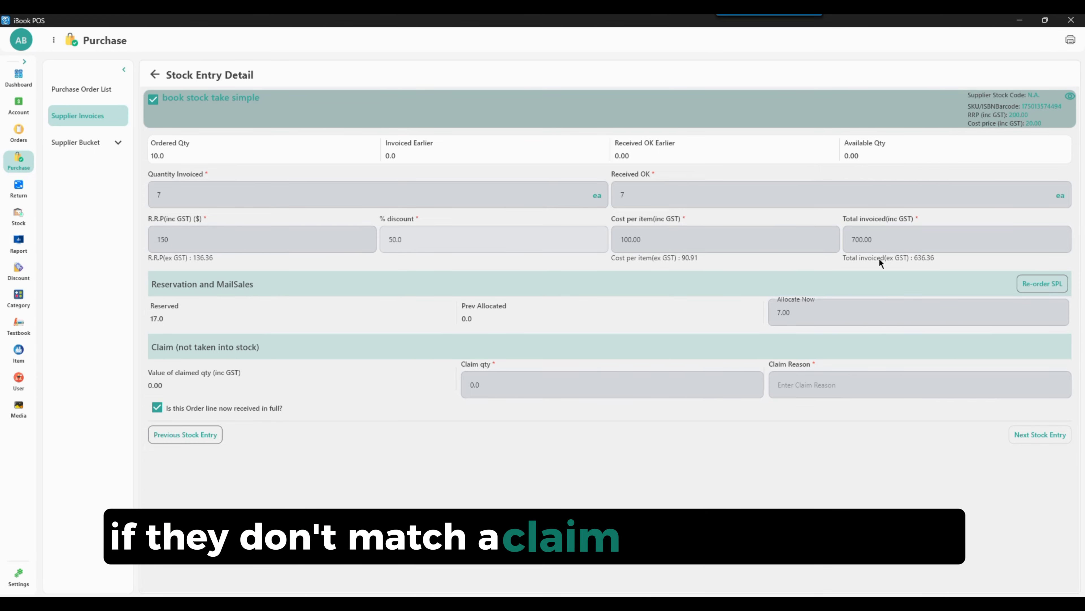
Step: Review the supplier bucket requests for book stock take simple and set its quantity to allocate now to 5
left_click(1029, 278)
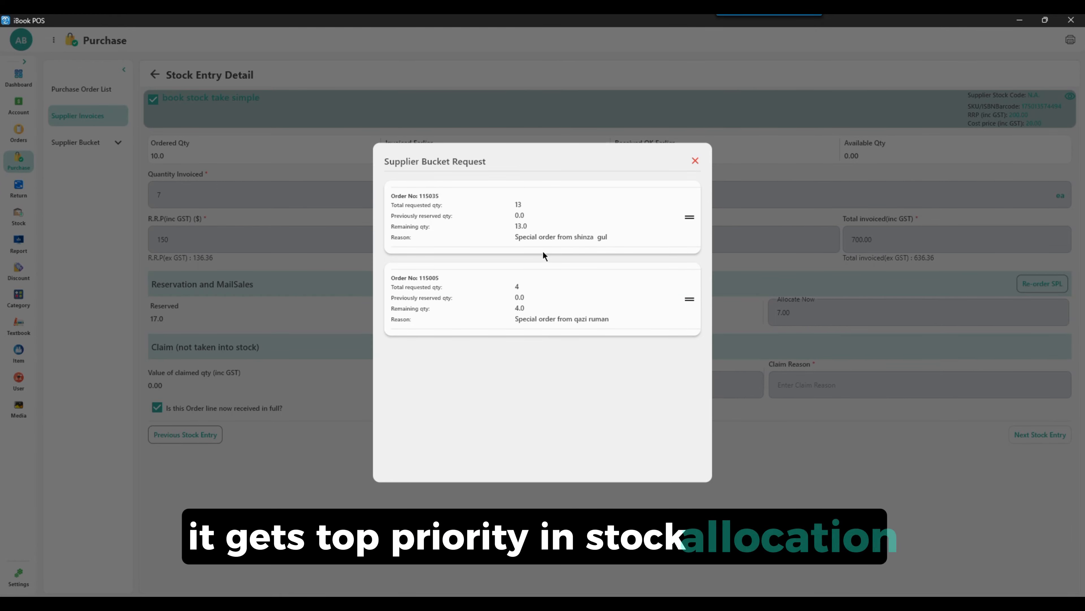
left_click(695, 162)
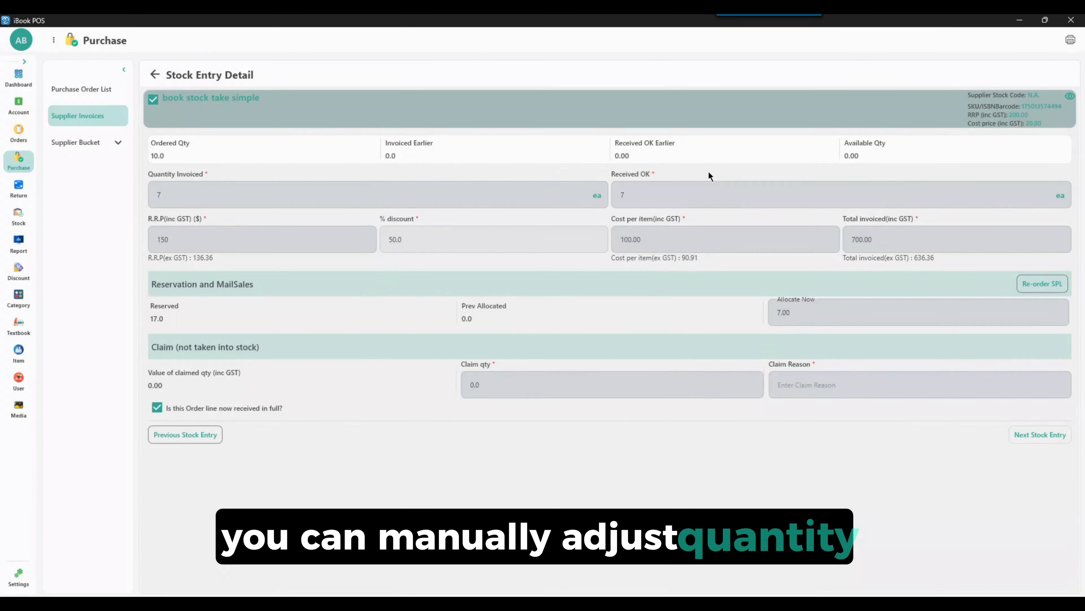
left_click_drag(792, 313, 756, 315)
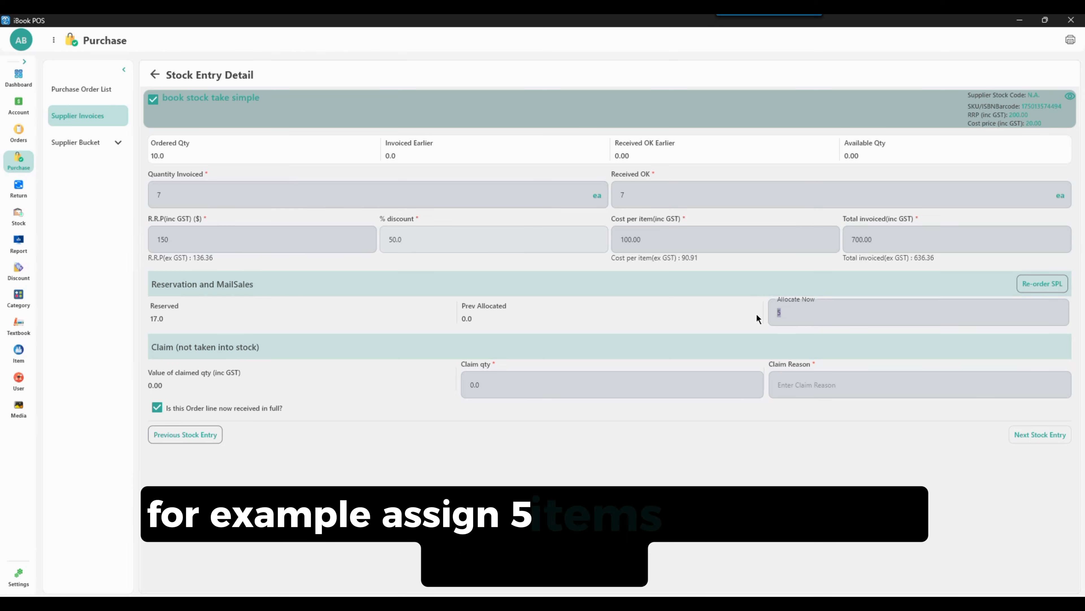
left_click(782, 448)
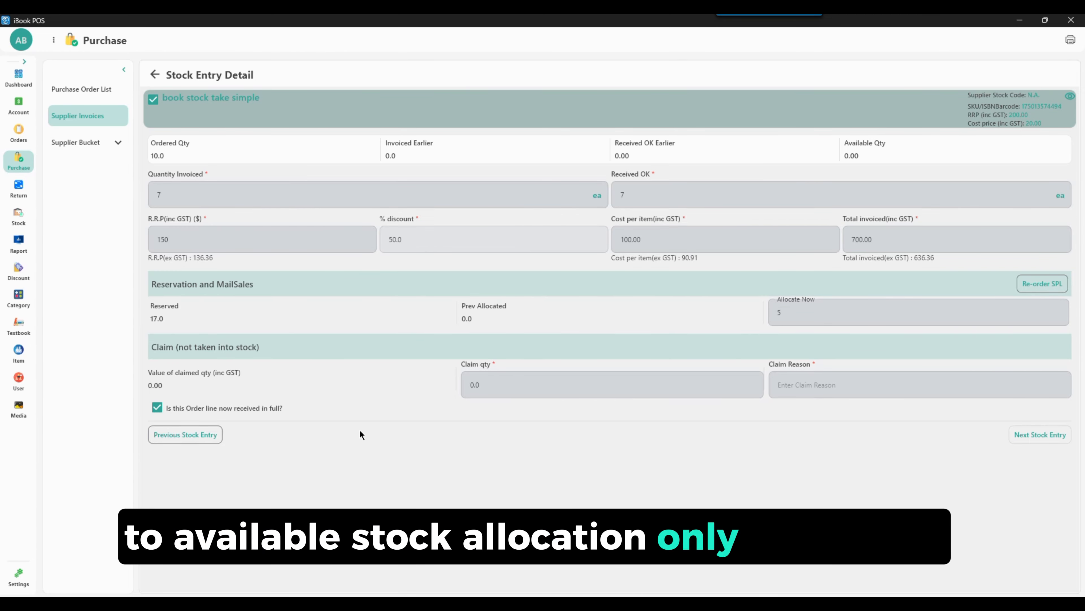
Step: Record 20 Stud earrings as invoiced and received OK at an RRP of 20, and complete the invoice with allocation slip and barcode printing
left_click(1041, 434)
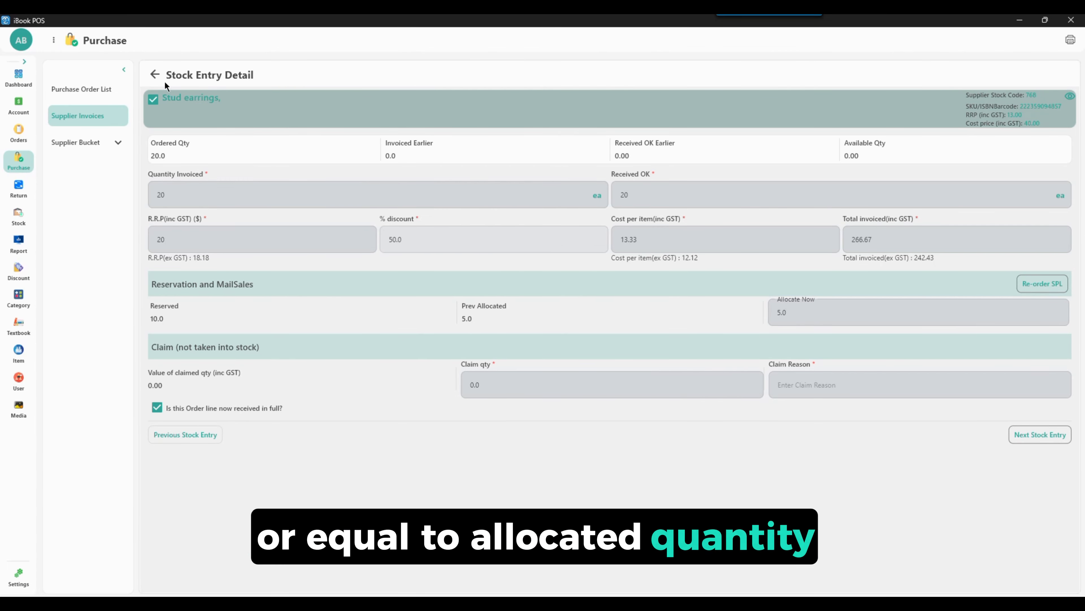
left_click(1040, 435)
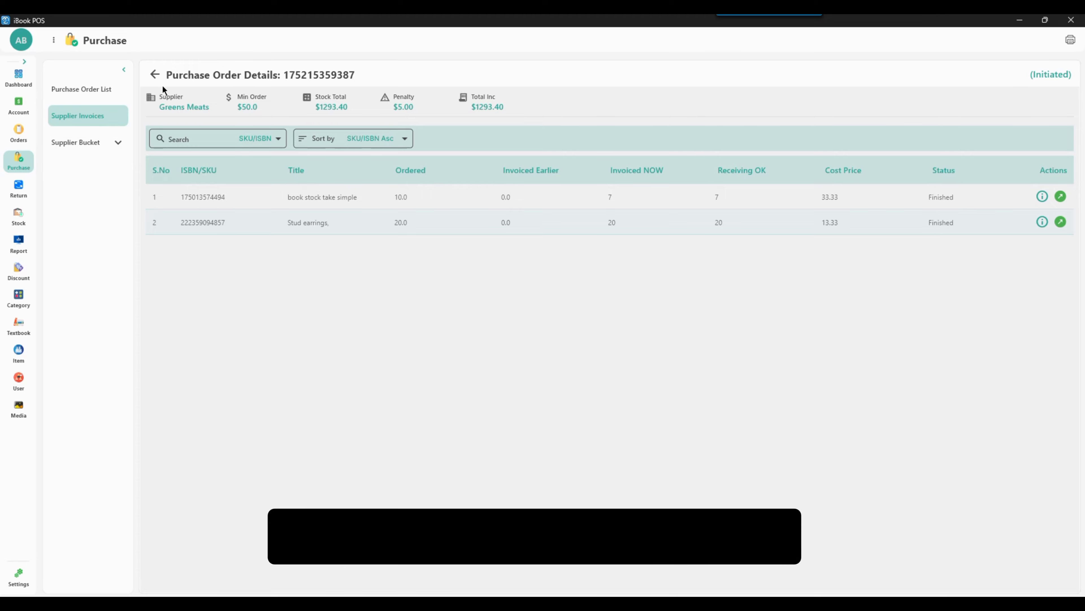
left_click(155, 74)
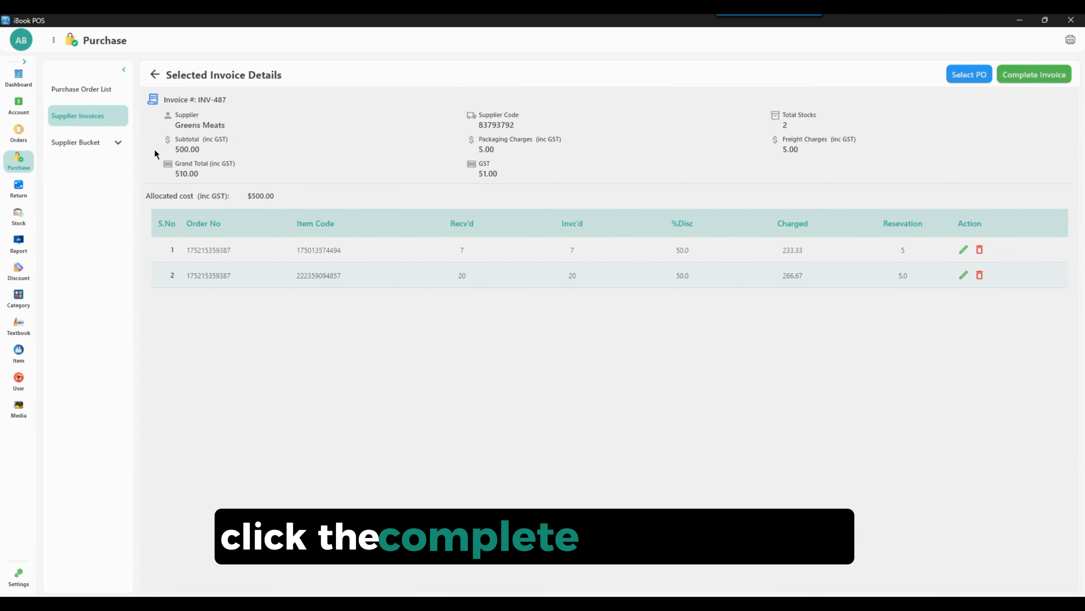
left_click(1036, 75)
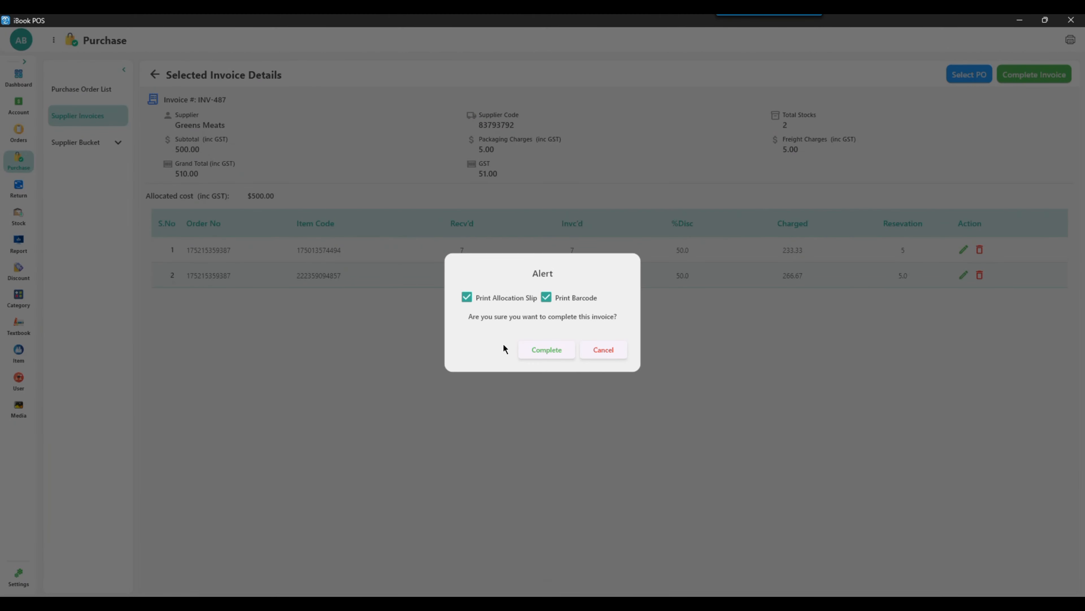
left_click(541, 347)
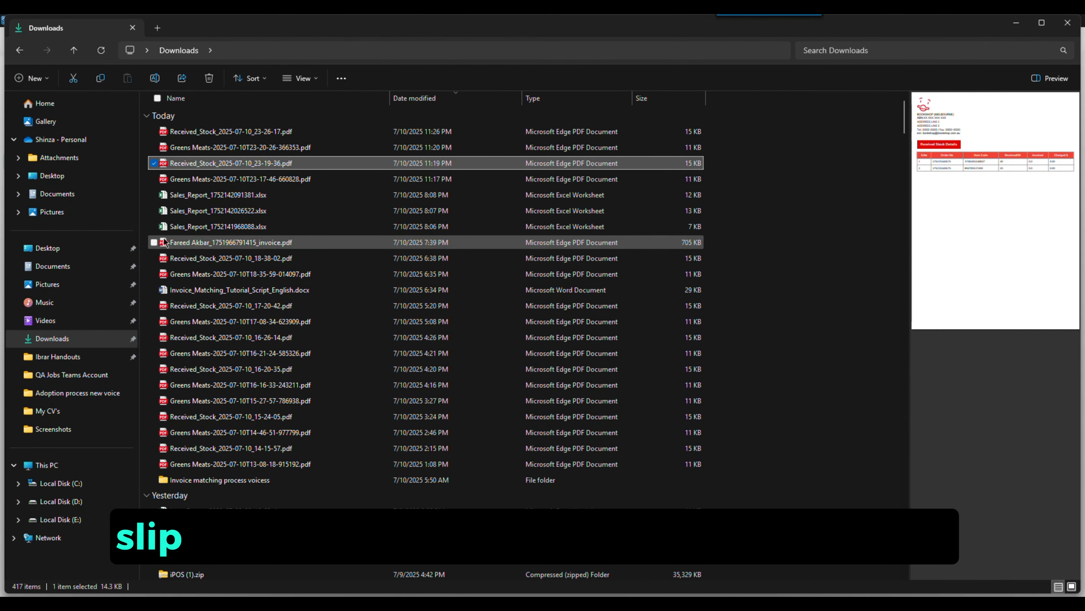
Step: View the report Received_Stock_2025-07-10_23-26-17.pdf from the Downloads folder and close it
double_click(205, 147)
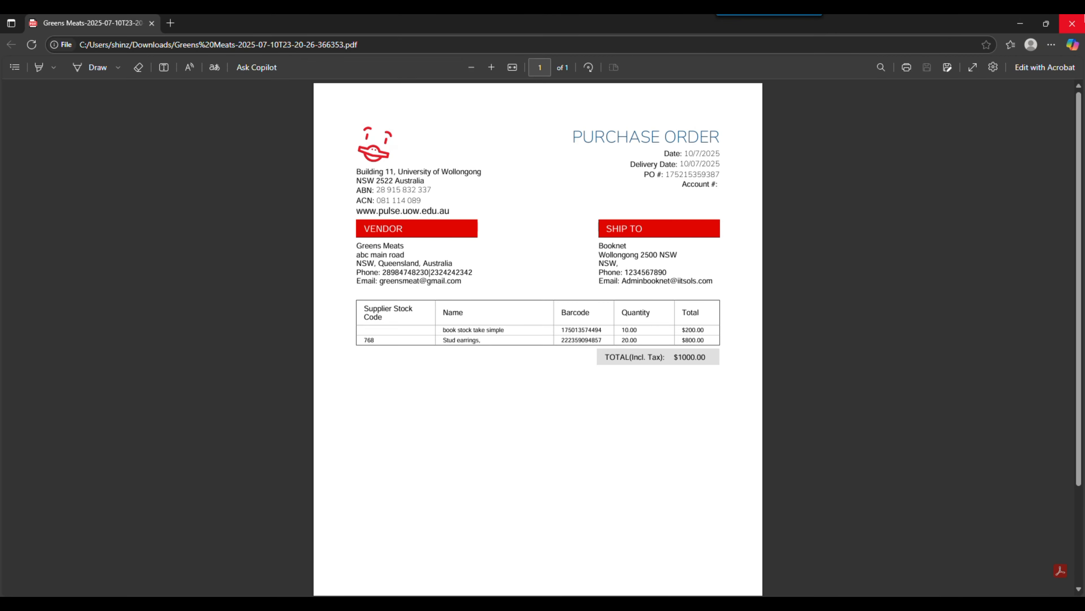
left_click(1084, 18)
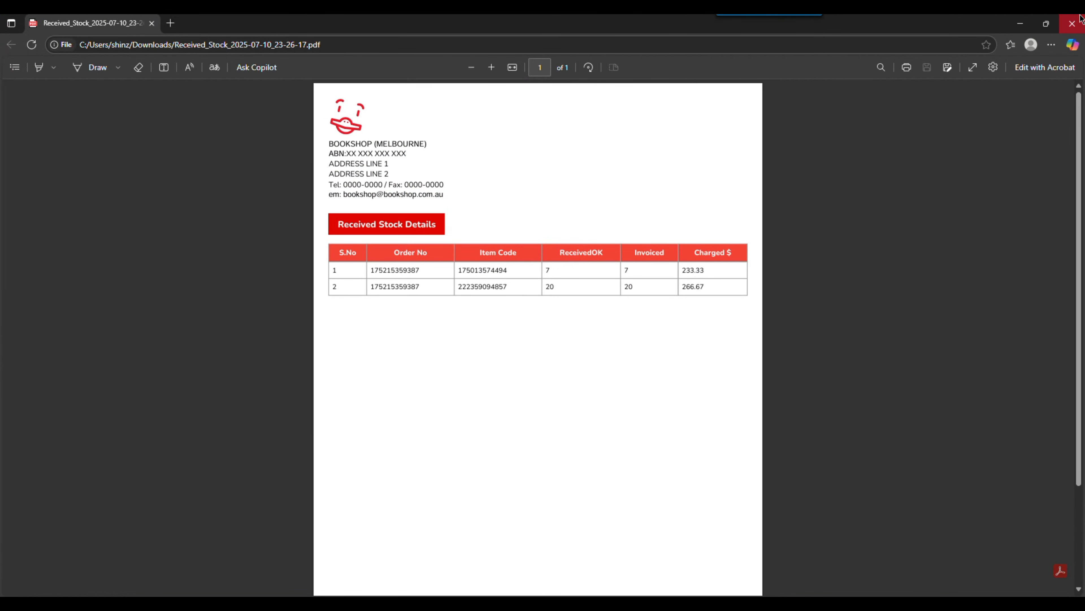
left_click(1081, 20)
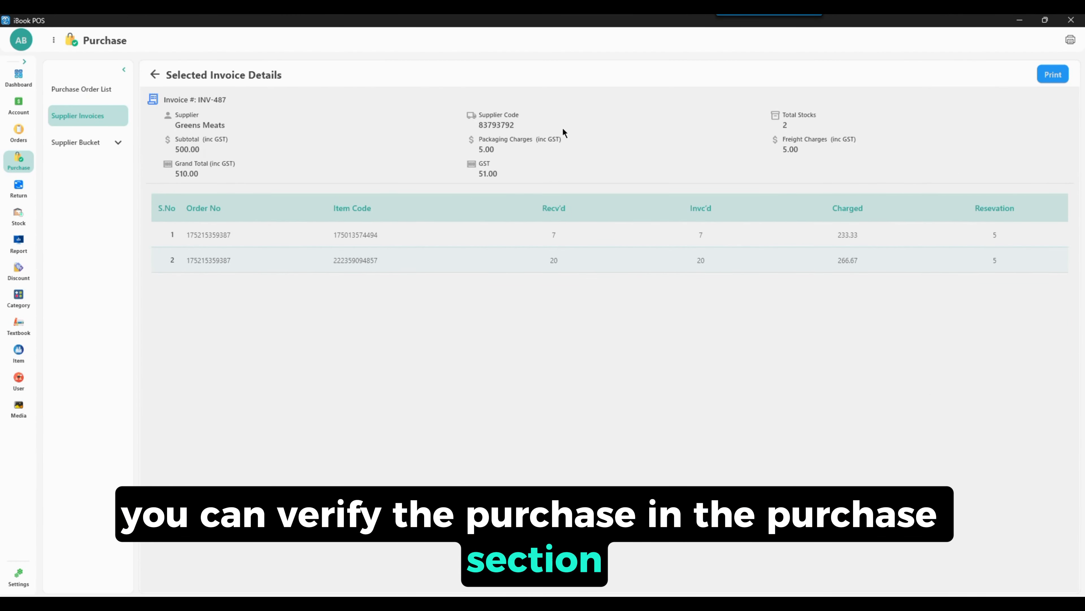
Step: Sign in to a second iBook POS instance with the account password and show its purchase order list alongside the invoice details
left_click(480, 407)
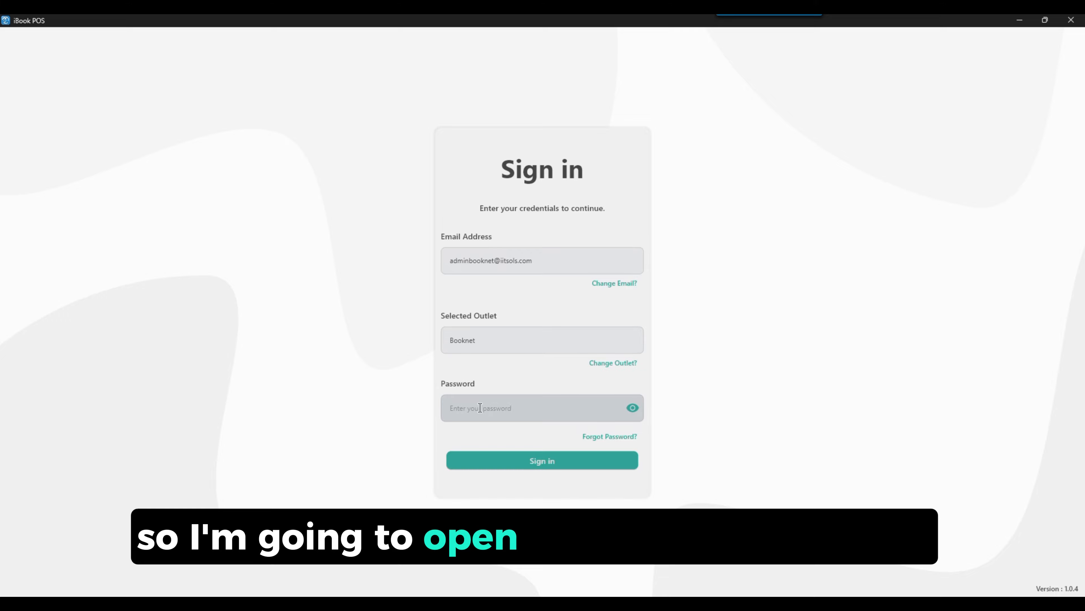
type("•••••••")
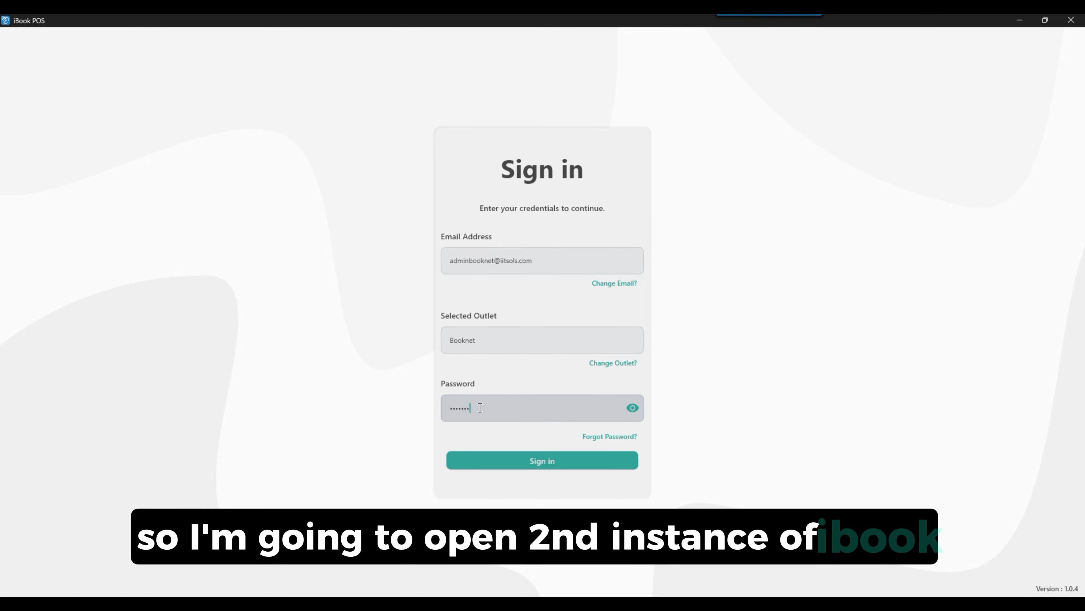
key("Return")
left_click(618, 299)
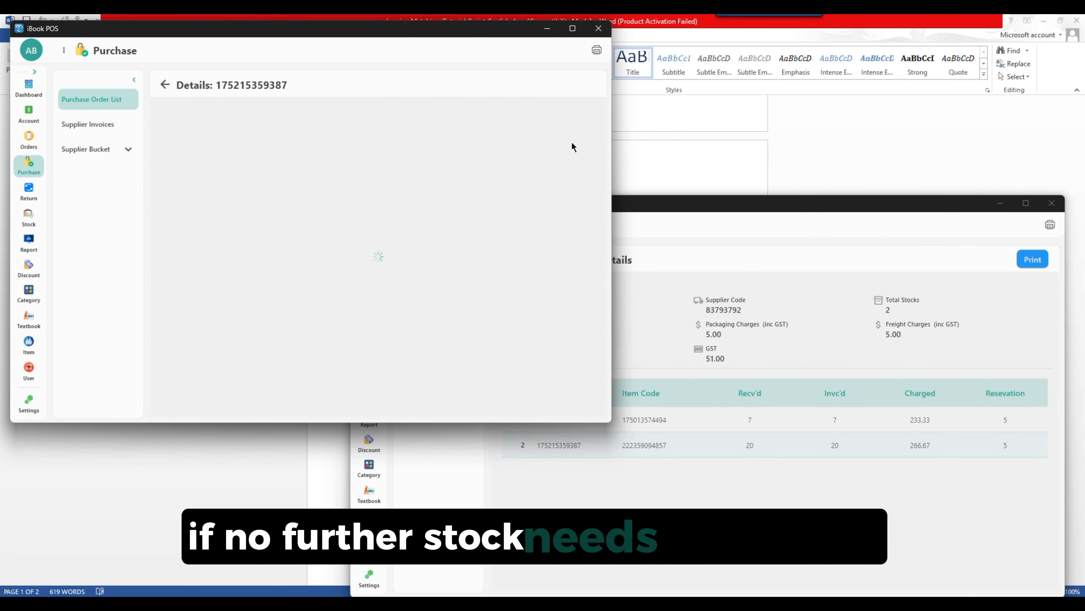
left_click_drag(336, 34, 327, 29)
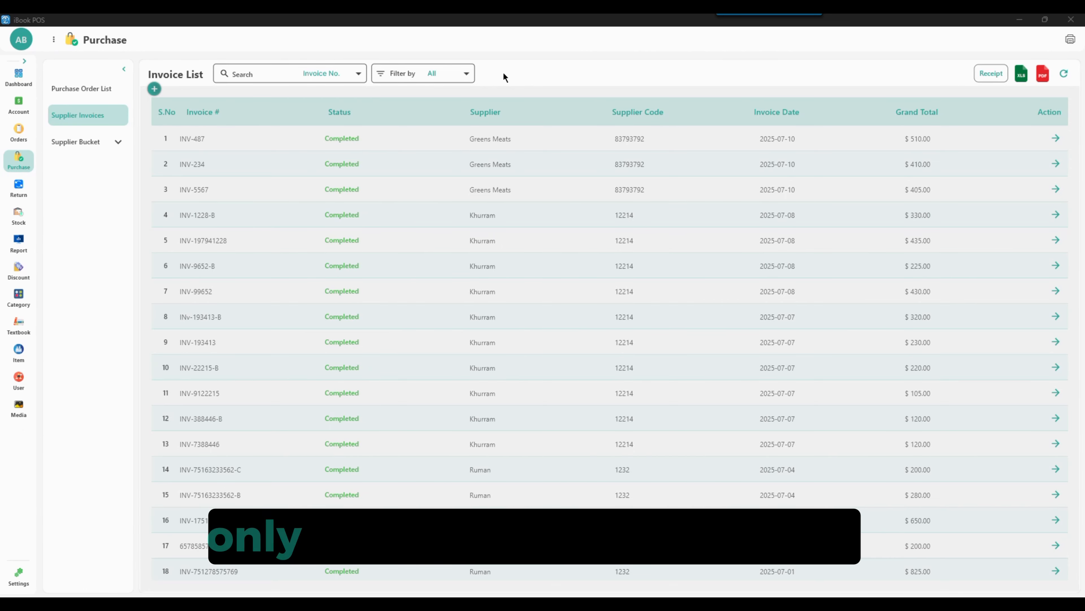
Step: Export the supplier invoice list to Excel and PDF, and look through the grouped invoices PDF
left_click(1023, 77)
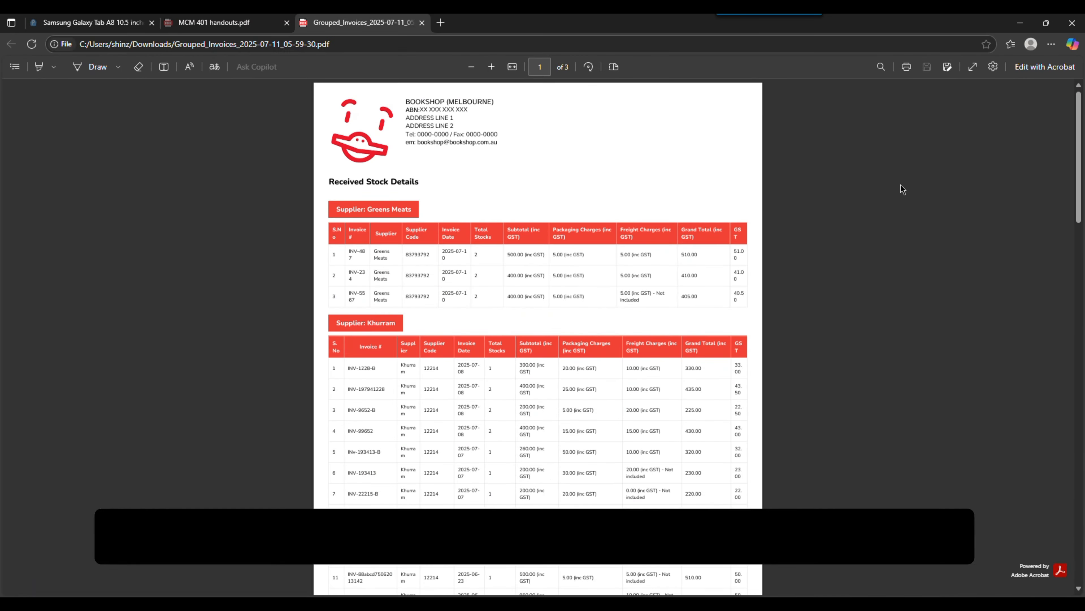
scroll(901, 189, "down", 10)
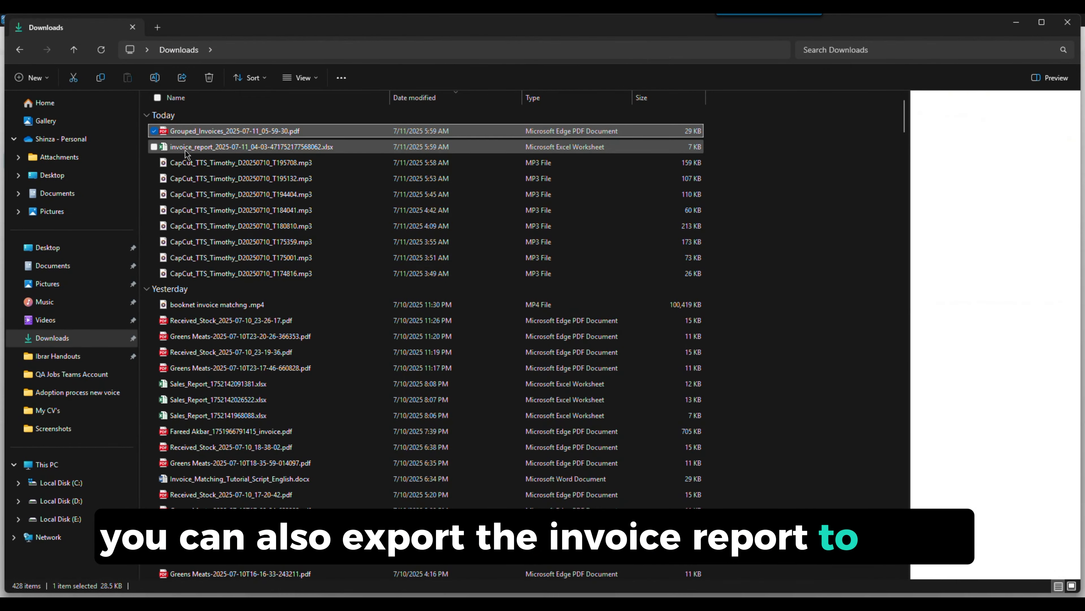
Step: Open the exported invoice report workbook in Excel, dismiss the Office activation wizard and look through the invoice rows
double_click(184, 147)
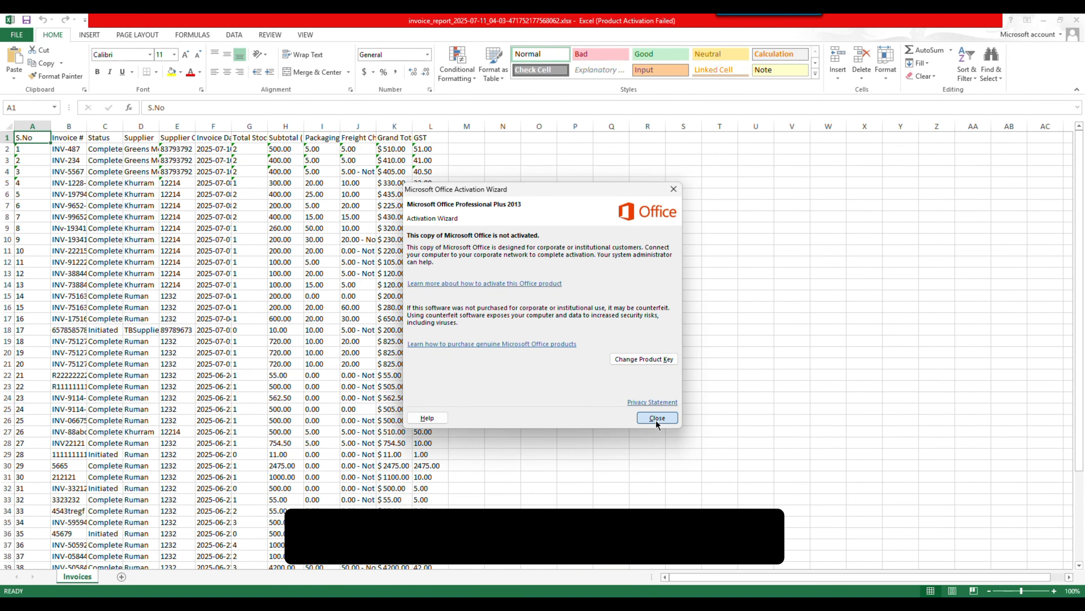
left_click(658, 421)
scroll(373, 398, "down", 10)
scroll(373, 399, "up", 10)
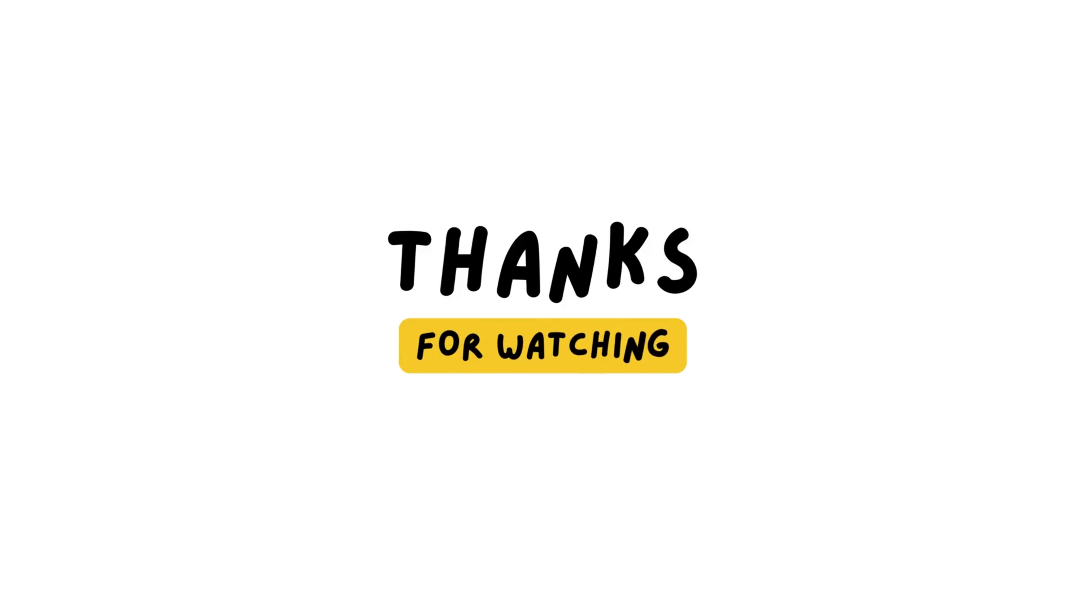